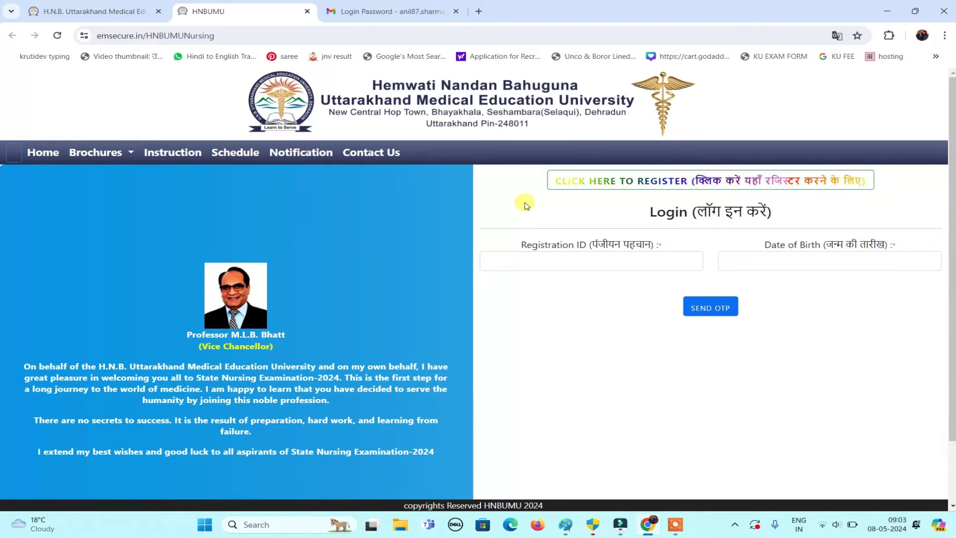
Open the new-candidate registration form from the HNBUMU nursing login page.
click(620, 185)
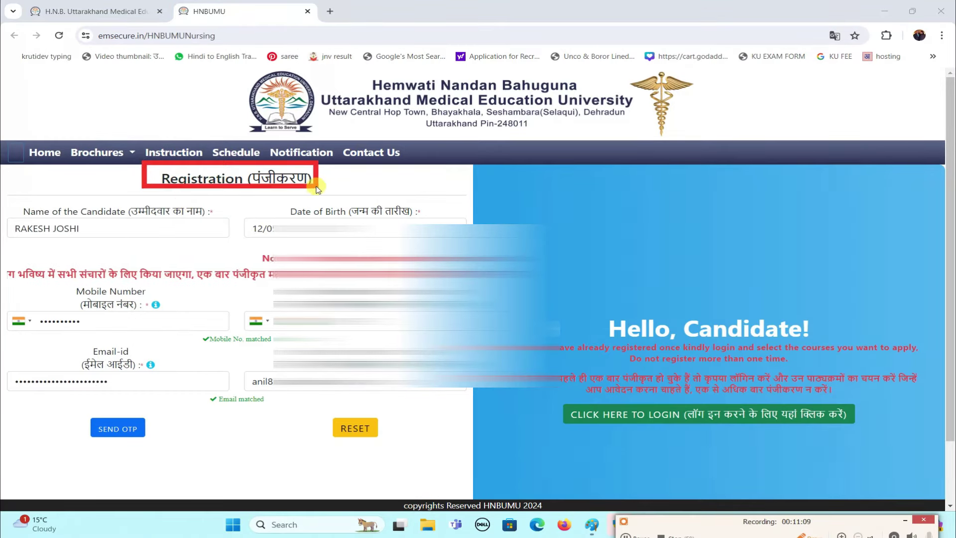
mouse_move(4, 190)
mouse_down()
mouse_move(16, 223)
mouse_move(50, 244)
mouse_move(210, 249)
mouse_up()
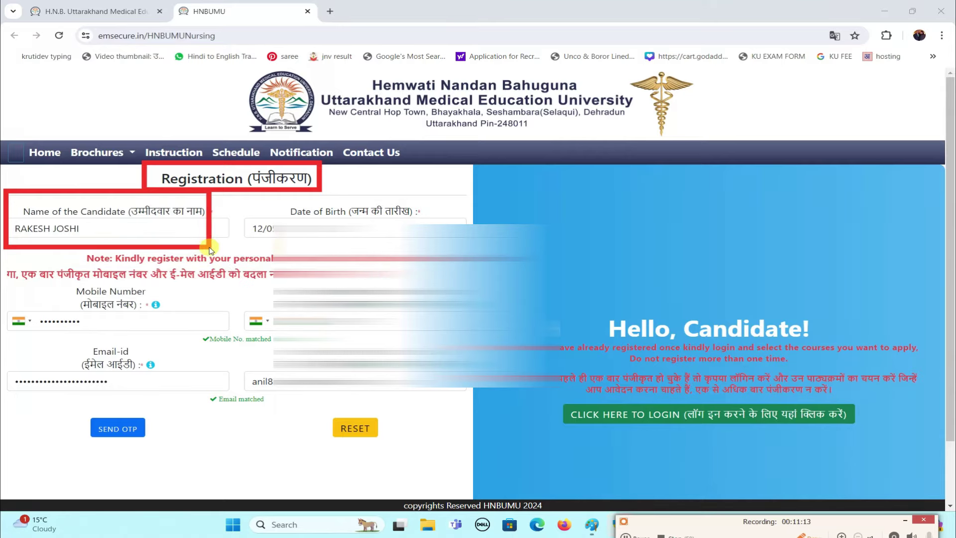
mouse_move(239, 196)
mouse_down()
mouse_move(254, 217)
mouse_move(337, 251)
mouse_move(468, 248)
mouse_up()
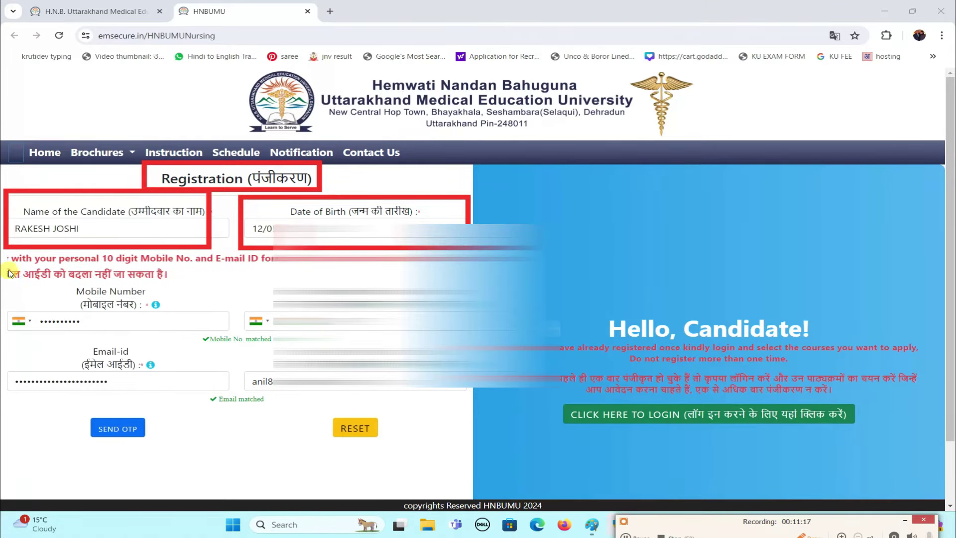
mouse_move(5, 277)
mouse_down()
mouse_move(24, 351)
mouse_move(238, 342)
mouse_up()
mouse_move(244, 277)
mouse_down()
mouse_move(410, 340)
mouse_move(528, 343)
mouse_up()
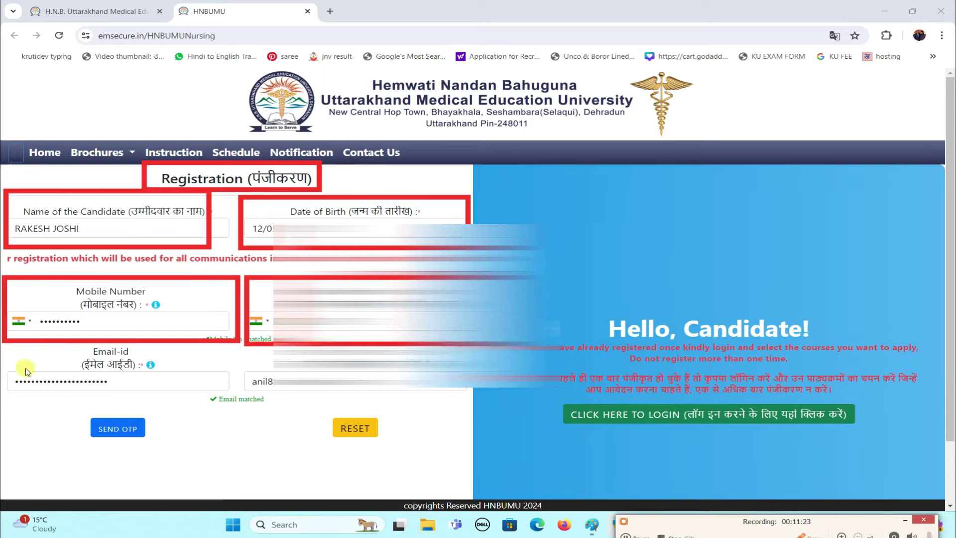
mouse_move(3, 343)
mouse_down()
mouse_move(15, 406)
mouse_move(148, 413)
mouse_move(235, 403)
mouse_up()
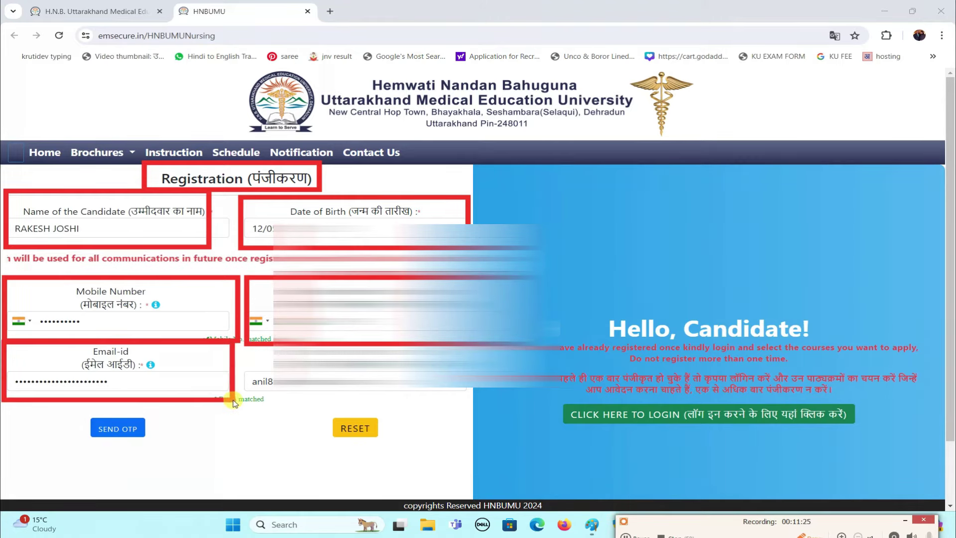
mouse_move(238, 353)
mouse_down()
mouse_move(288, 401)
mouse_move(473, 397)
mouse_move(469, 405)
mouse_up()
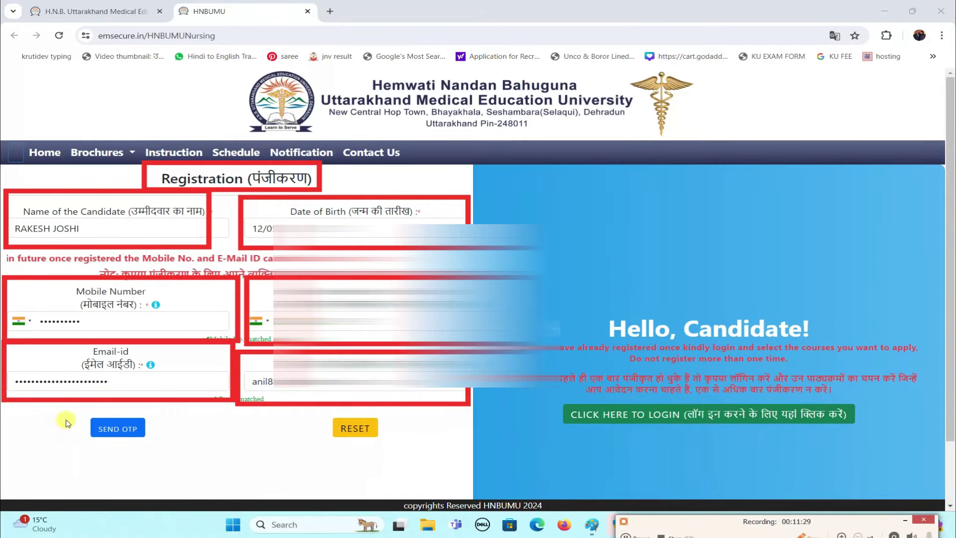
mouse_move(69, 403)
mouse_down()
mouse_move(89, 443)
mouse_move(162, 449)
mouse_up()
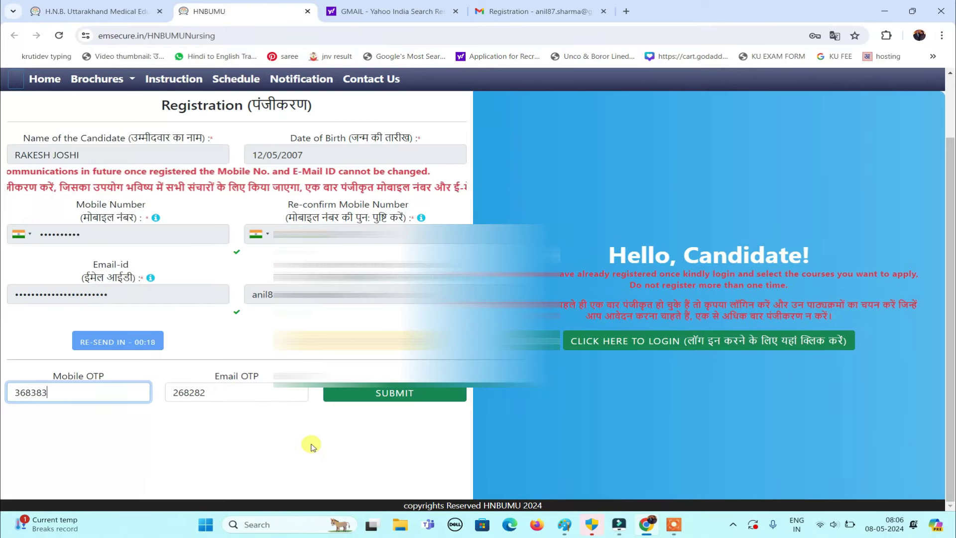
Submit the filled-in mobile and email OTPs and register, accepting the declaration that all brochures and instructions have been read.
click(189, 442)
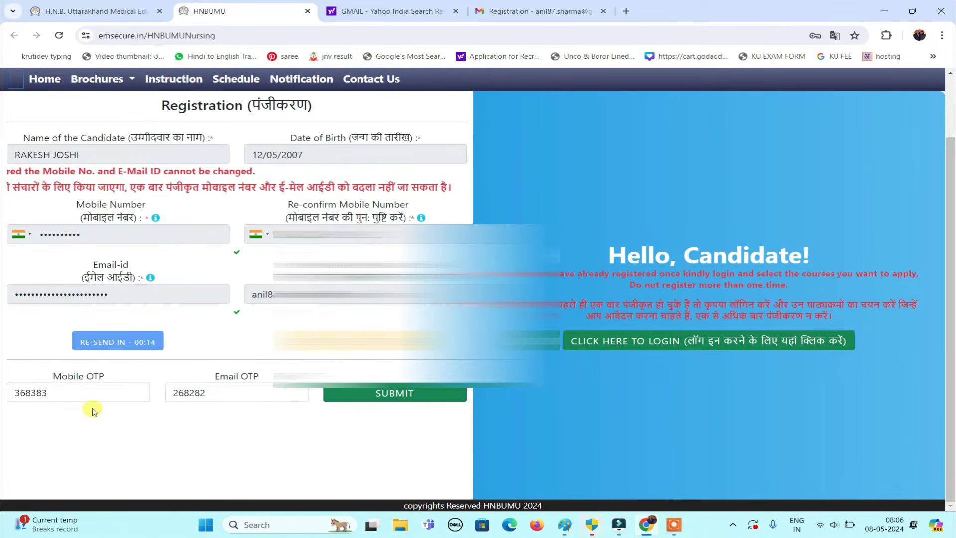
click(407, 402)
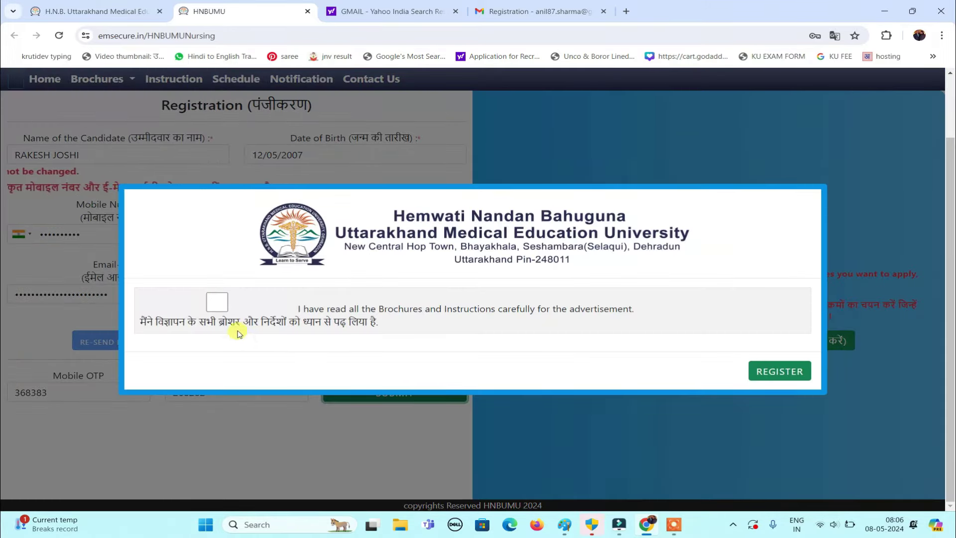
click(218, 301)
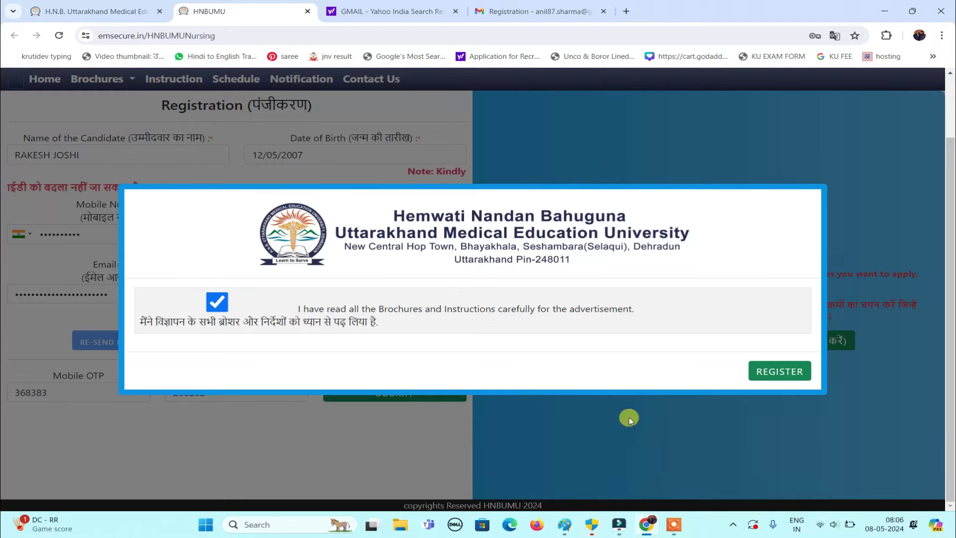
click(771, 382)
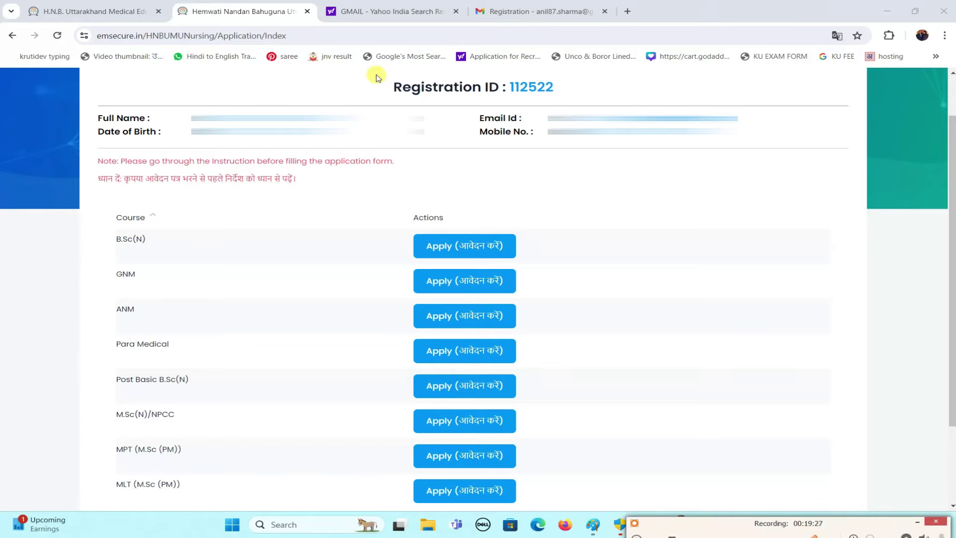
drag(375, 71, 565, 106)
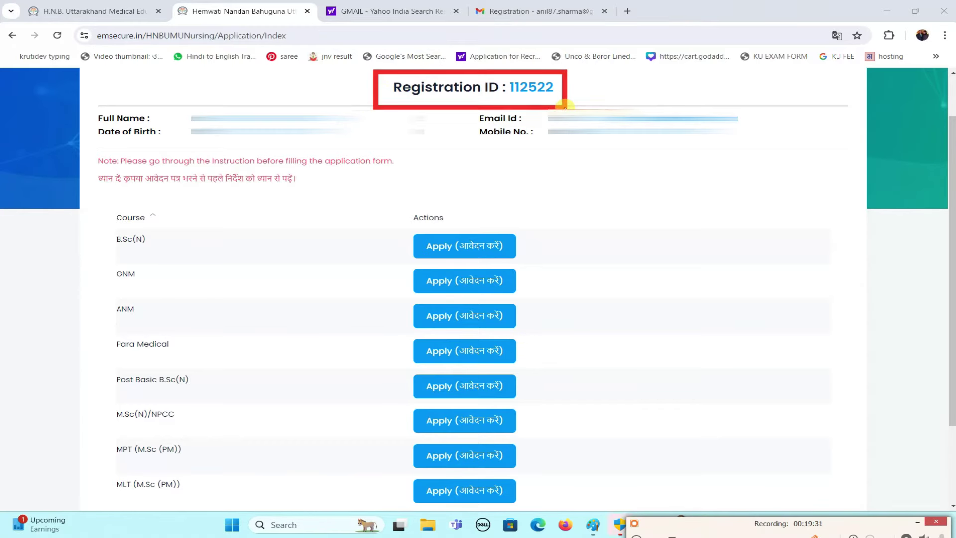
mouse_move(110, 205)
mouse_down()
mouse_move(158, 341)
mouse_move(238, 499)
mouse_up()
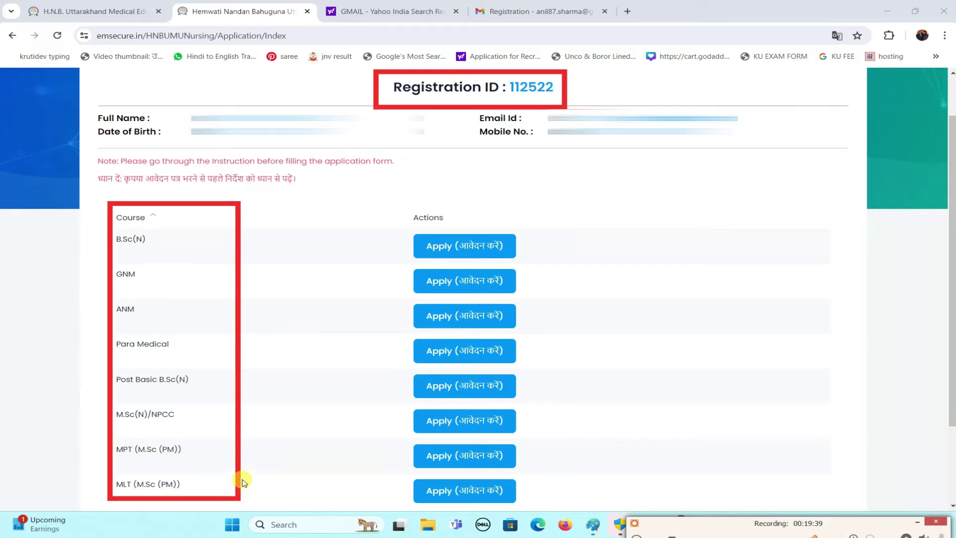
drag(392, 219, 552, 504)
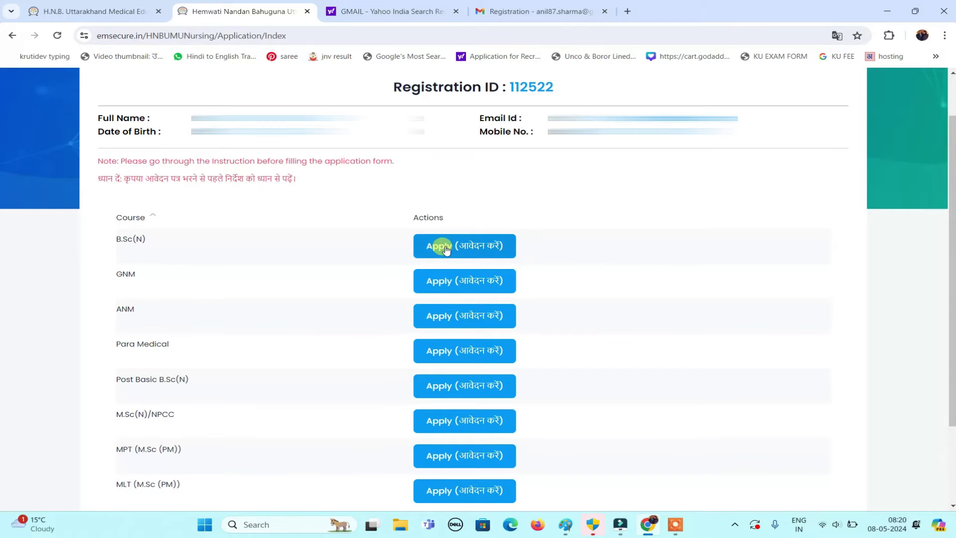
Start an application for the B.Sc(N) course.
click(446, 249)
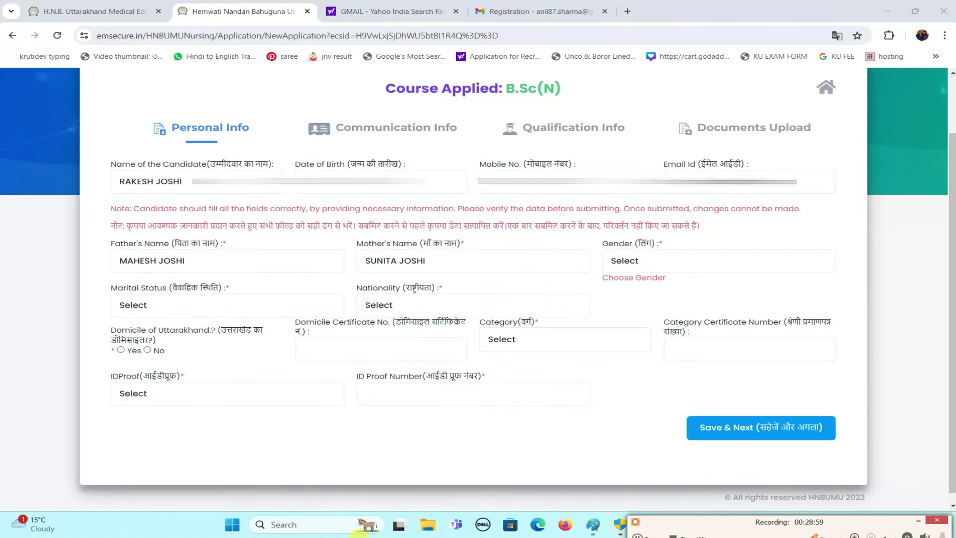
mouse_move(363, 67)
mouse_down()
mouse_move(391, 101)
mouse_move(577, 108)
mouse_up()
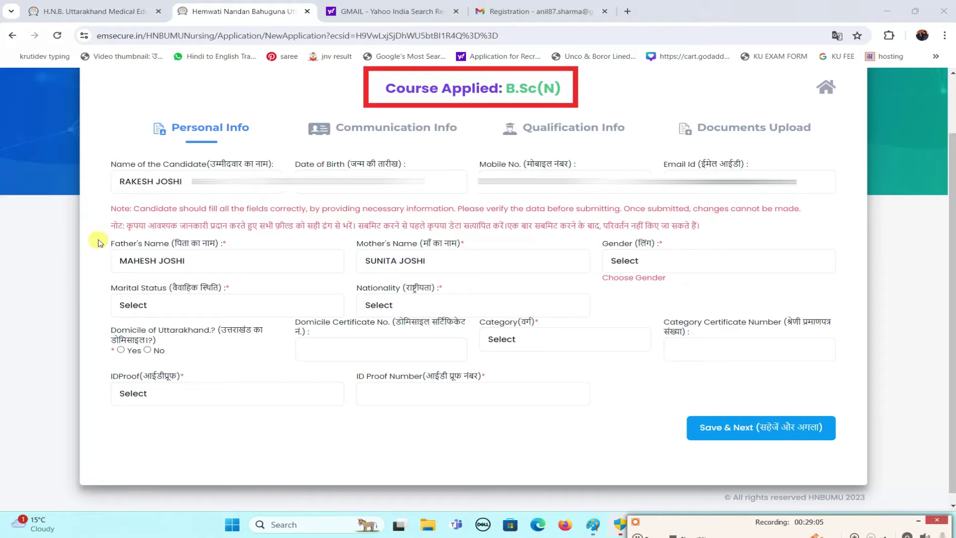
mouse_move(97, 230)
mouse_down()
mouse_move(230, 282)
mouse_move(260, 280)
mouse_up()
mouse_move(347, 233)
mouse_down()
mouse_move(381, 269)
mouse_move(489, 278)
mouse_up()
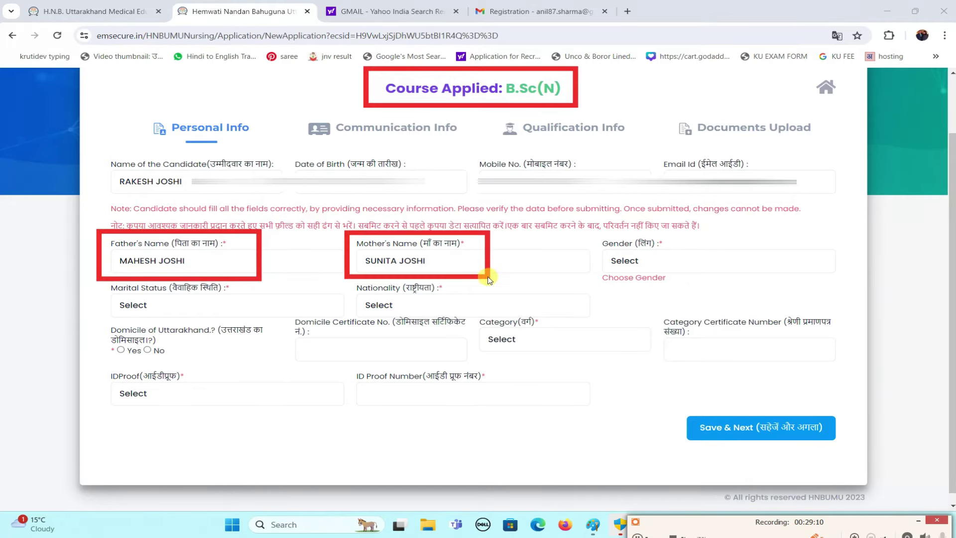
click(826, 534)
Set the gender to Male, the marital status to UnMarried and the nationality to Indian in the personal information.
click(660, 261)
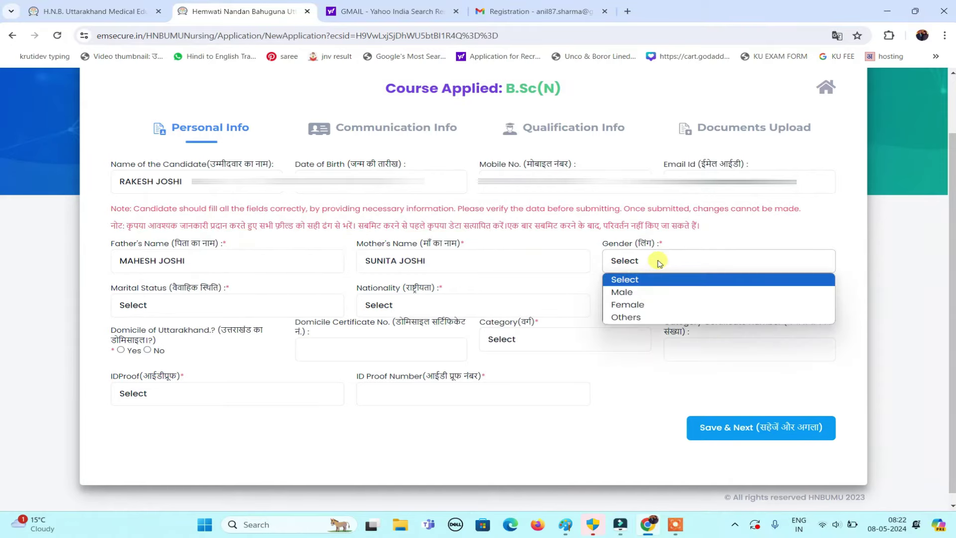
click(657, 293)
click(411, 295)
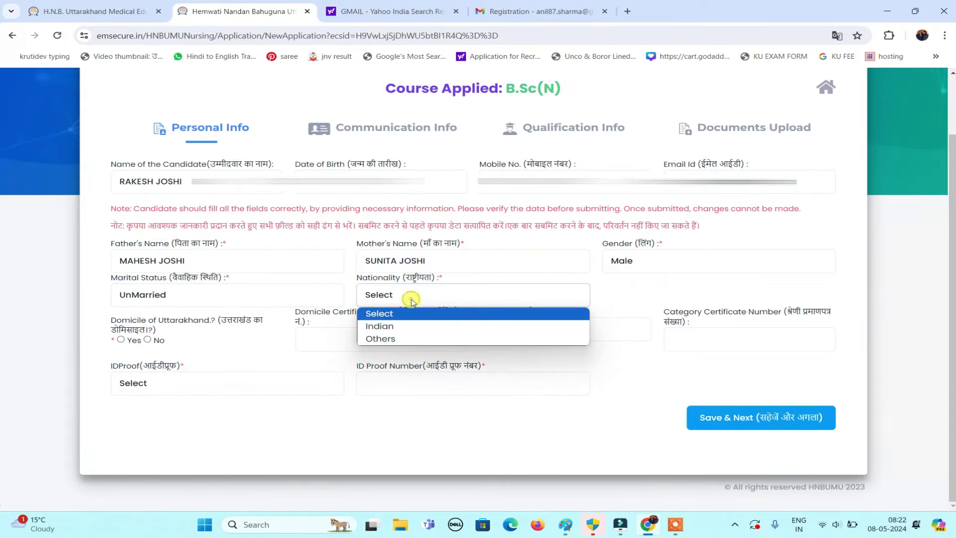
click(413, 326)
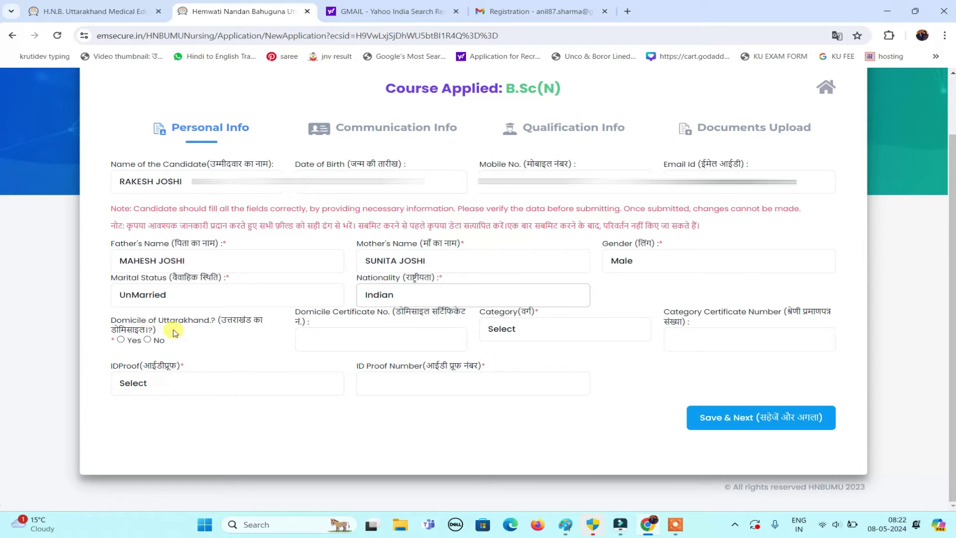
Try both answers for Domicile of Uttarakhand and leave it set to Yes.
click(121, 340)
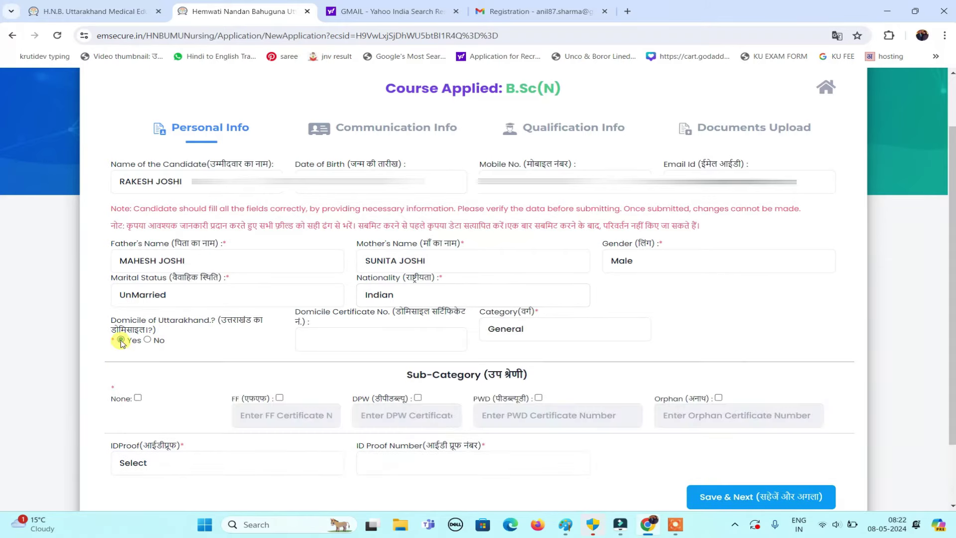
click(147, 341)
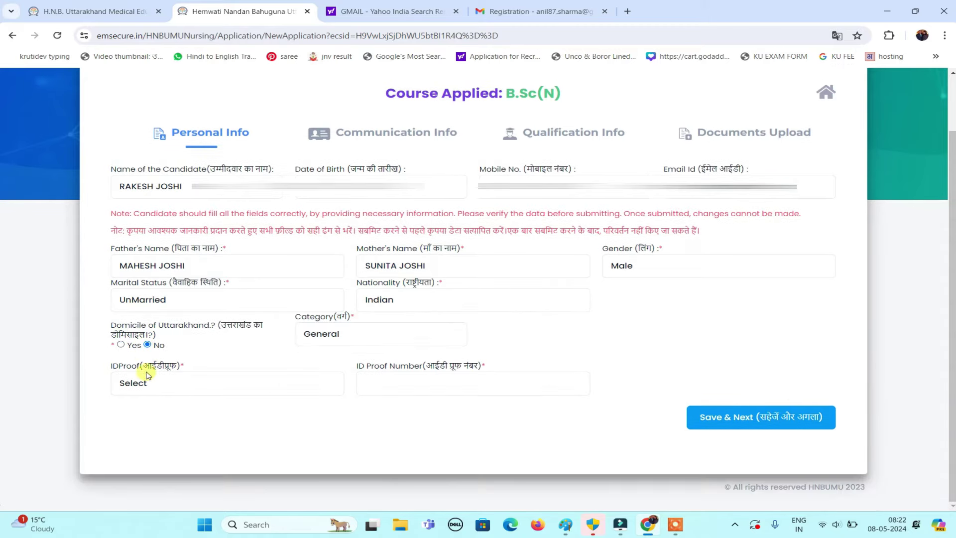
click(121, 344)
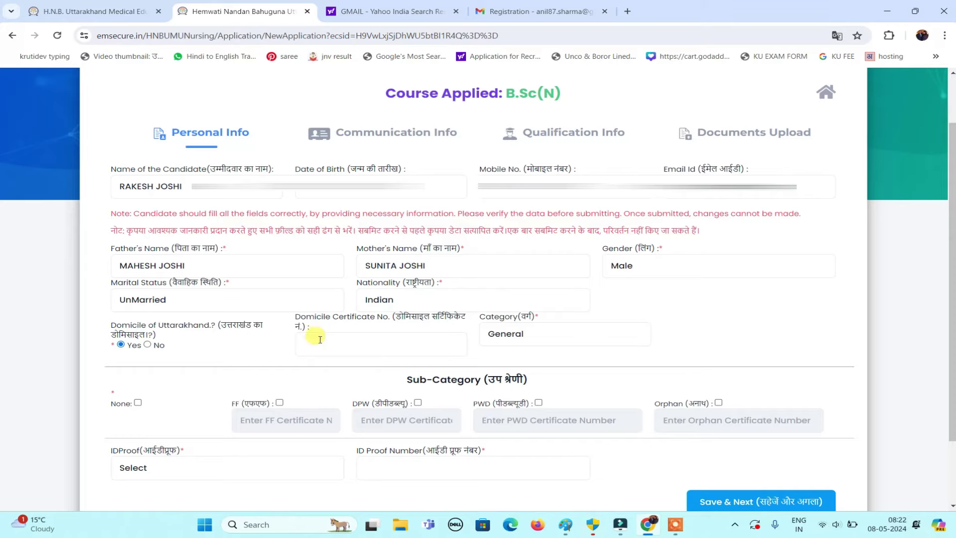
Try SC as the candidate's category, but settle on General.
click(569, 338)
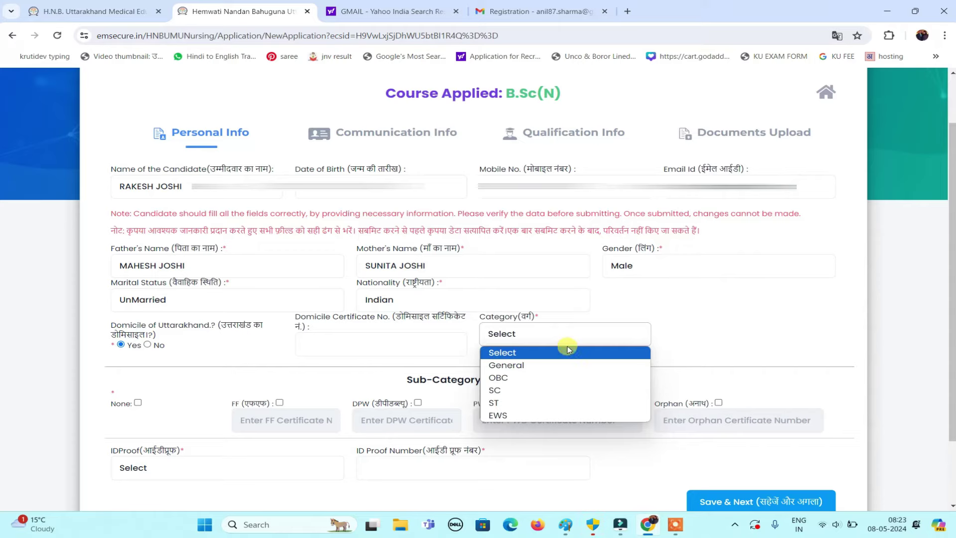
click(546, 392)
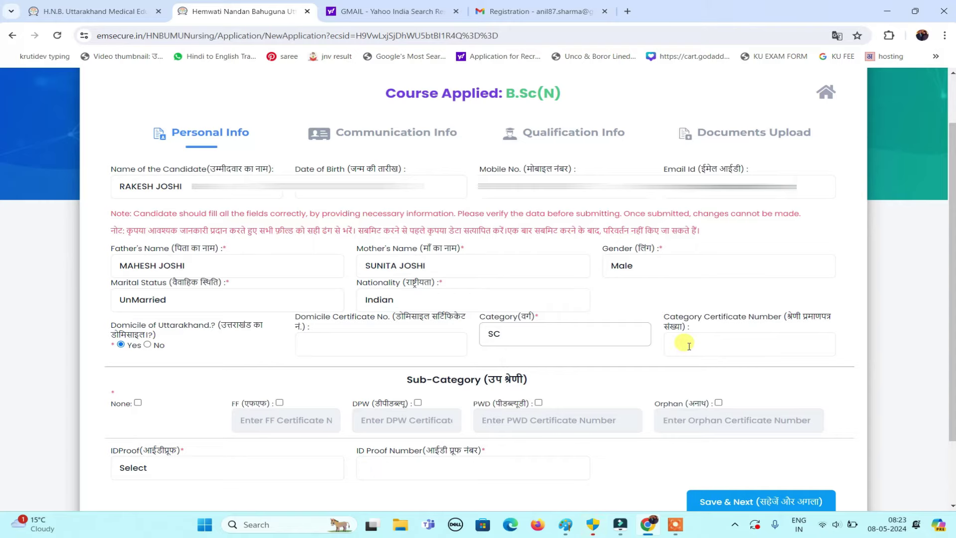
click(583, 339)
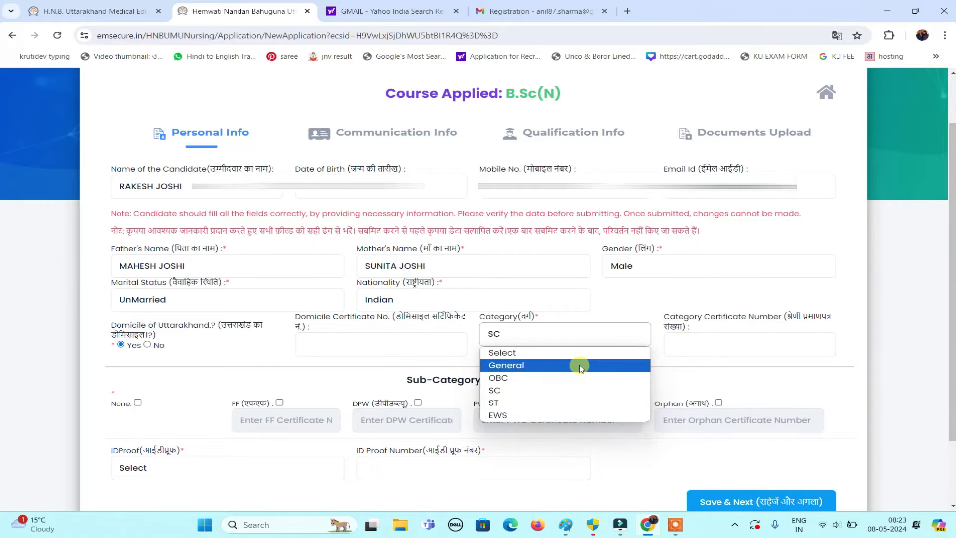
click(580, 366)
Set the sub-category to None and the ID proof to Aadhar Card, and save the personal information to continue.
scroll(434, 306, down, 2)
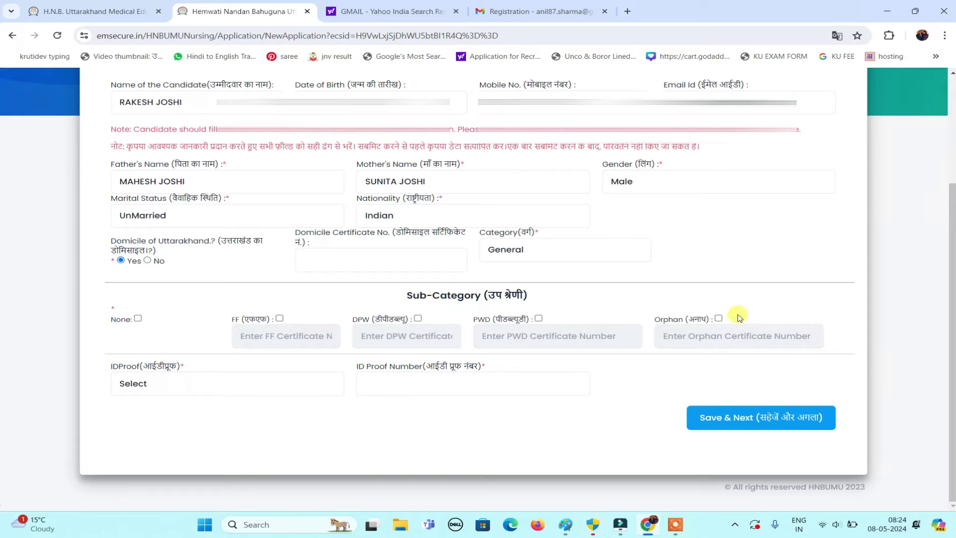
click(138, 319)
click(255, 392)
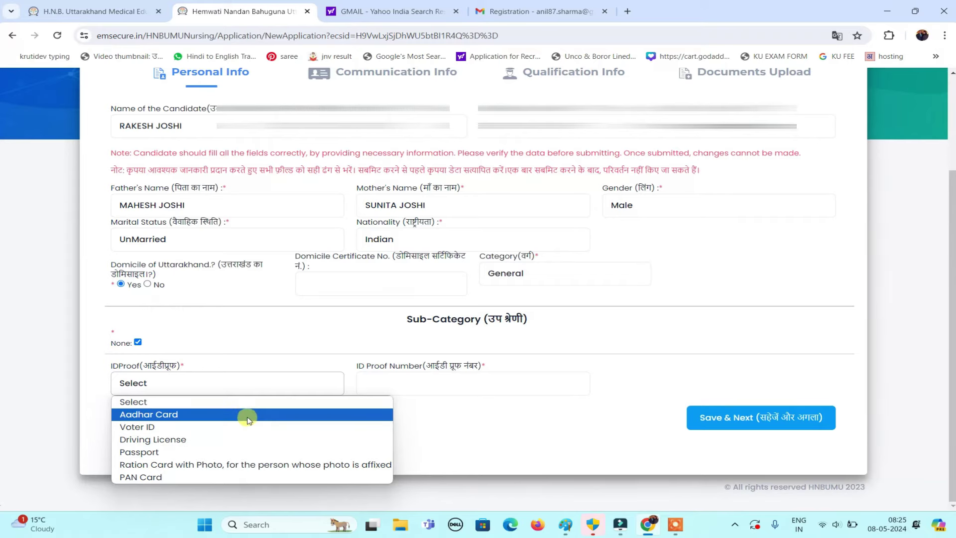
click(252, 415)
click(388, 393)
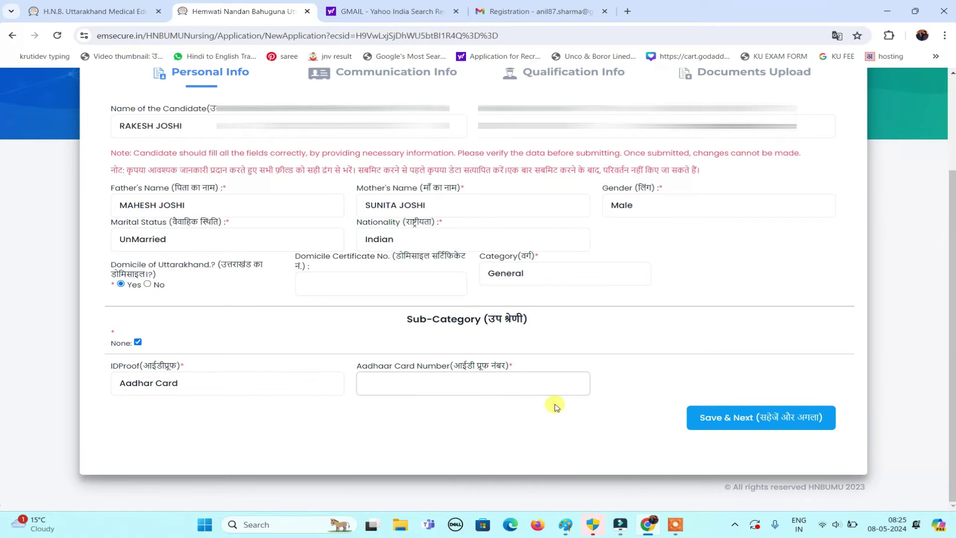
click(722, 431)
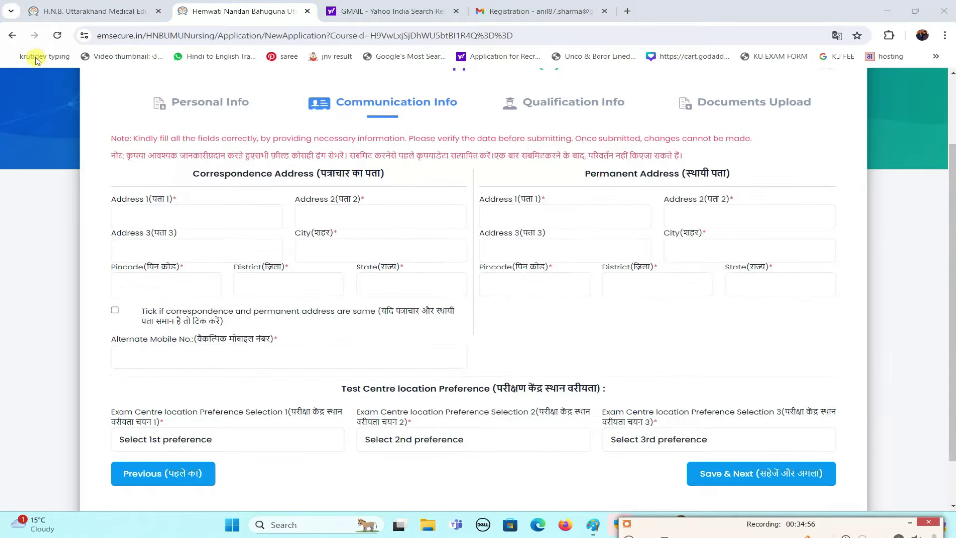
mouse_move(274, 80)
mouse_down()
mouse_move(294, 95)
mouse_move(474, 125)
mouse_up()
mouse_move(159, 150)
mouse_down()
mouse_move(190, 179)
mouse_move(394, 189)
mouse_up()
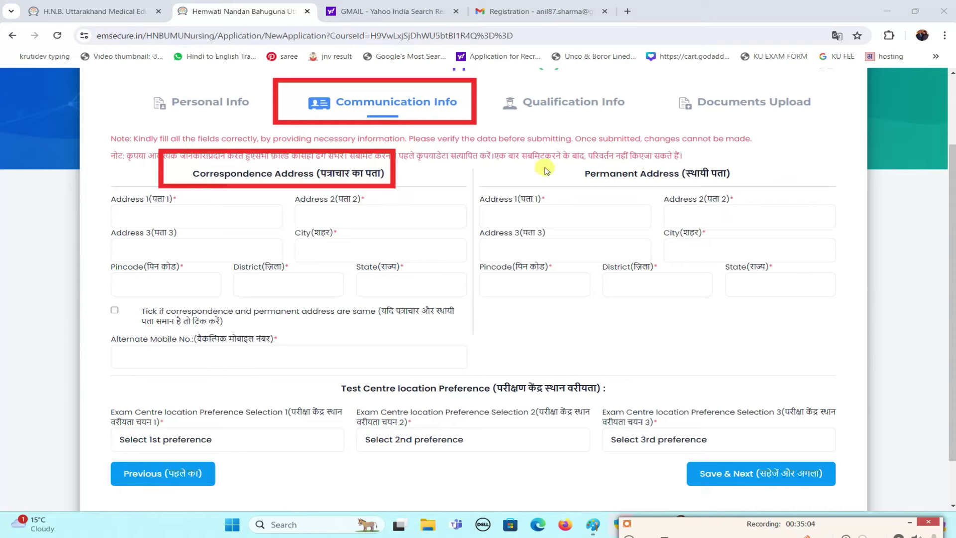
mouse_move(580, 167)
mouse_down()
mouse_move(630, 189)
mouse_move(757, 191)
mouse_up()
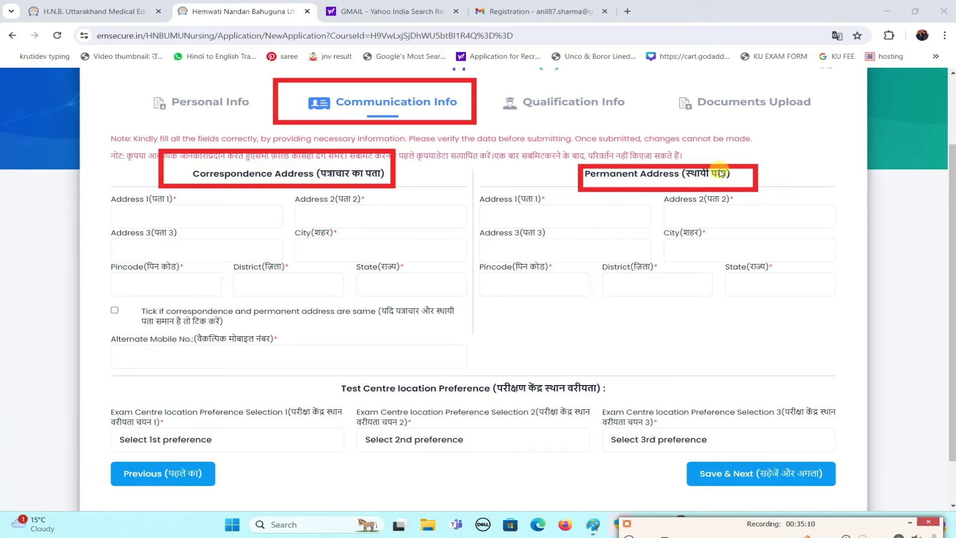
drag(100, 302, 147, 320)
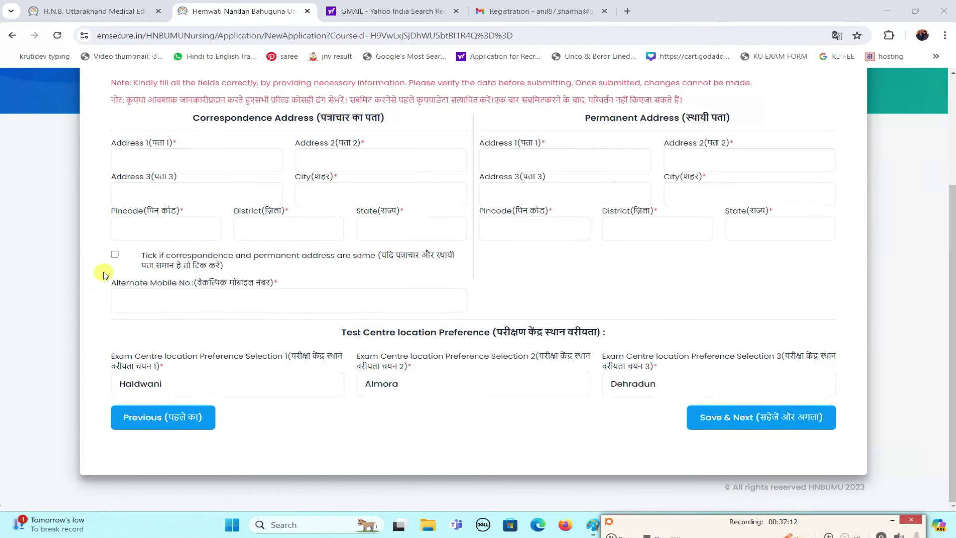
mouse_move(102, 271)
mouse_down()
mouse_move(174, 312)
mouse_move(306, 313)
mouse_up()
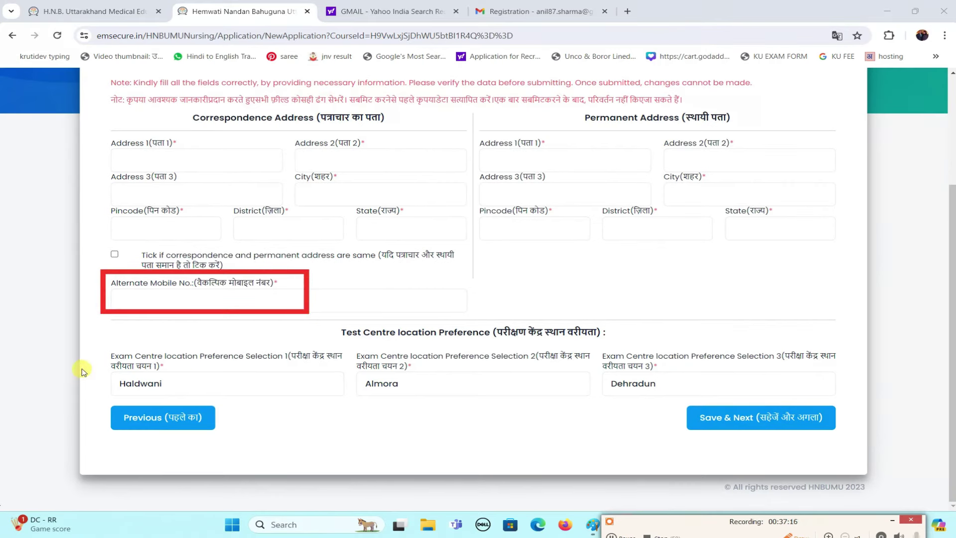
mouse_move(326, 317)
mouse_down()
mouse_move(356, 339)
mouse_move(631, 343)
mouse_up()
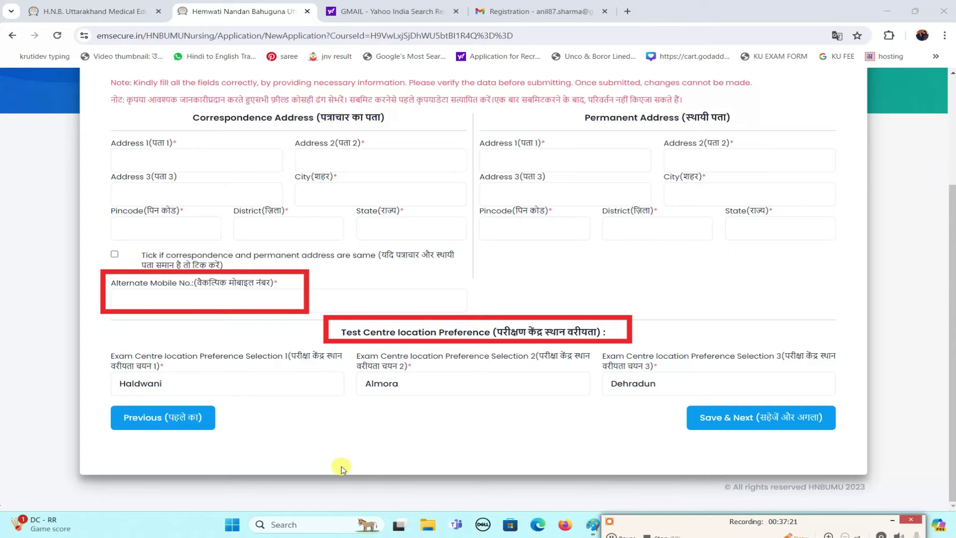
mouse_move(97, 340)
mouse_down()
mouse_move(128, 385)
mouse_move(265, 401)
mouse_up()
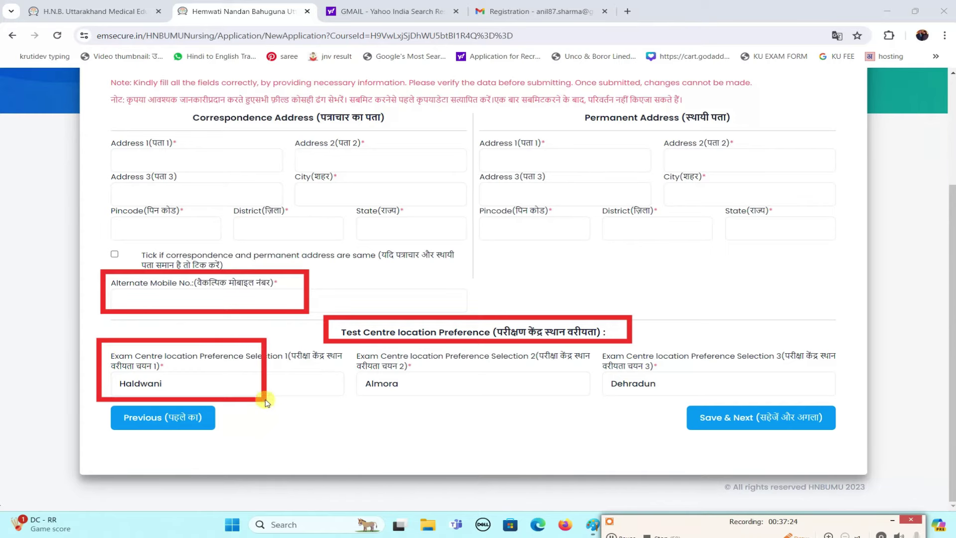
drag(353, 352, 449, 407)
drag(602, 355, 705, 399)
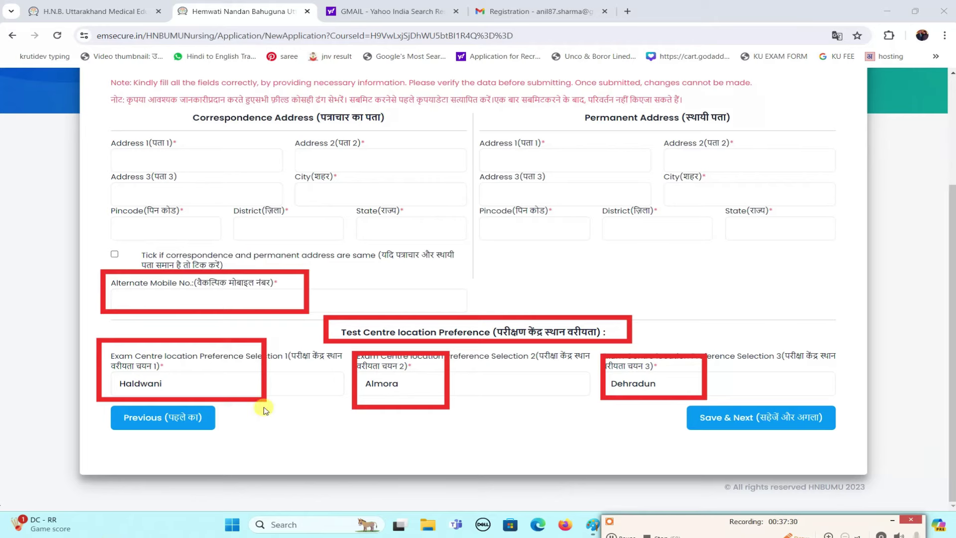
drag(683, 405, 813, 440)
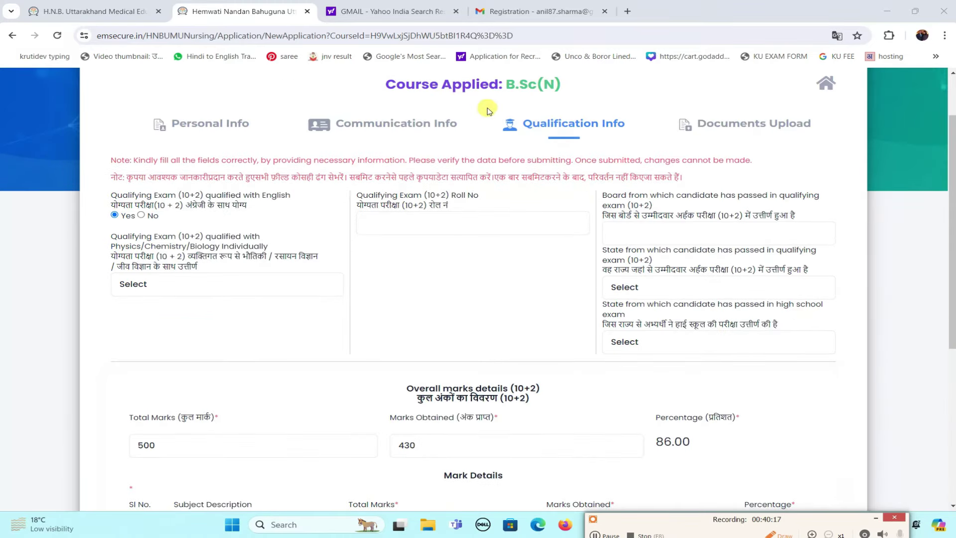
drag(489, 105, 604, 145)
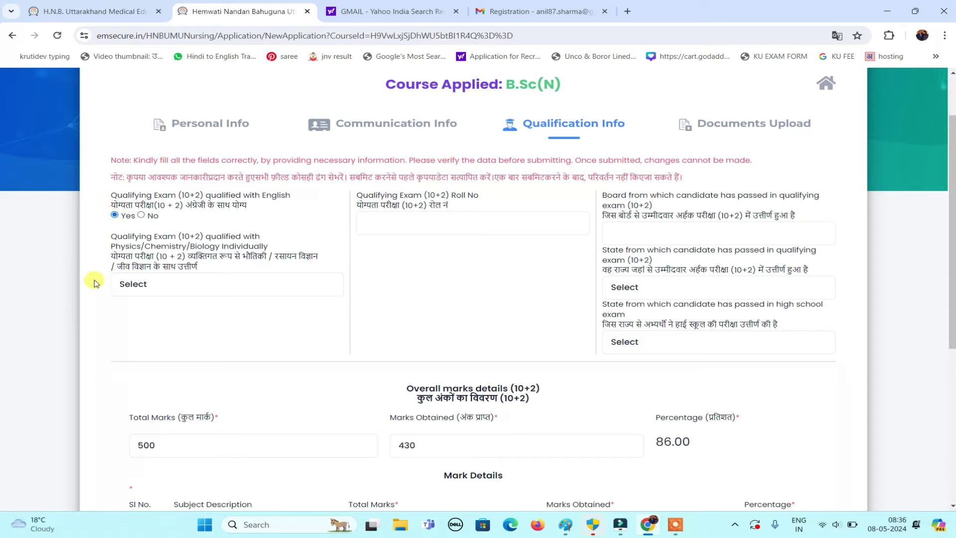
Set the 10+2 qualifying exam status for Physics/Chemistry/Biology to Passed.
click(224, 284)
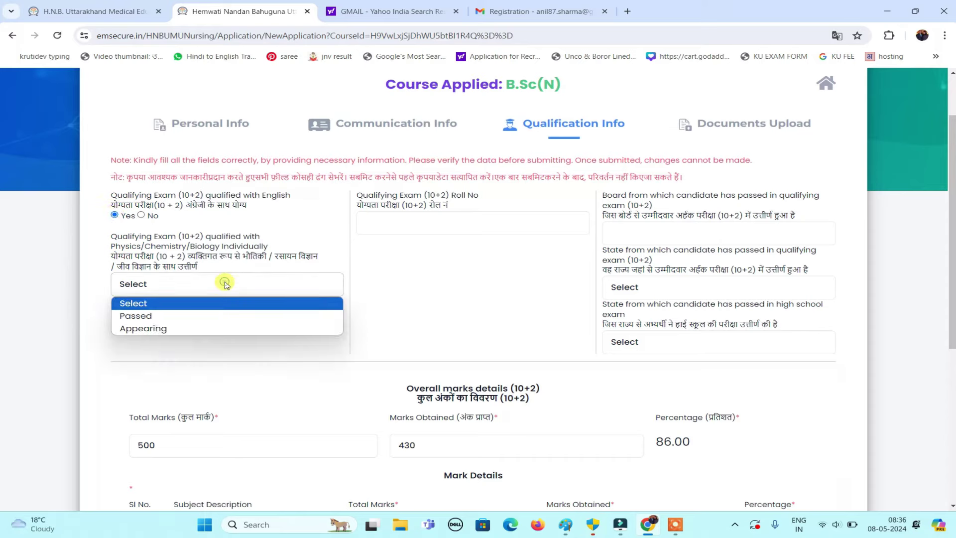
click(211, 316)
click(381, 272)
click(414, 222)
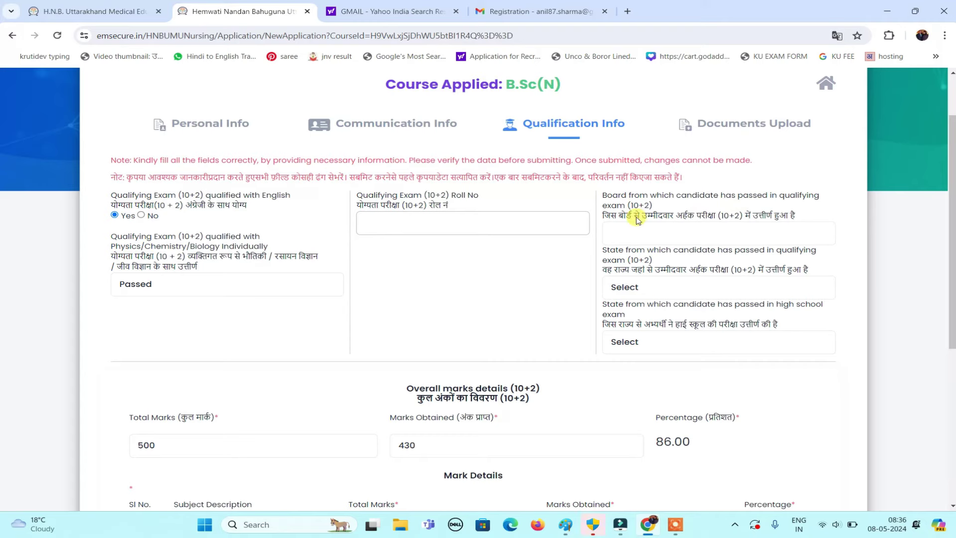
click(660, 237)
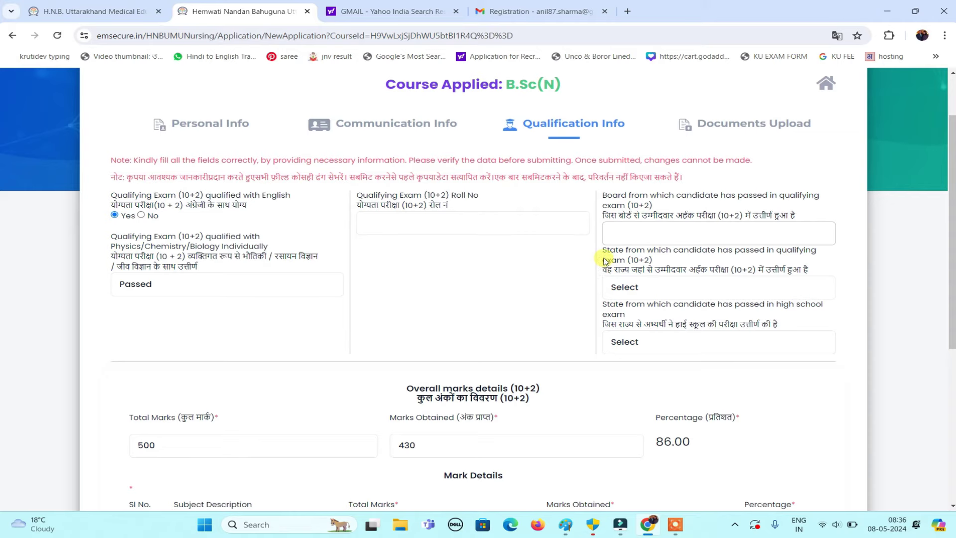
Set Uttarakhand as the state of both the 10+2 qualifying exam and the high school exam.
click(639, 288)
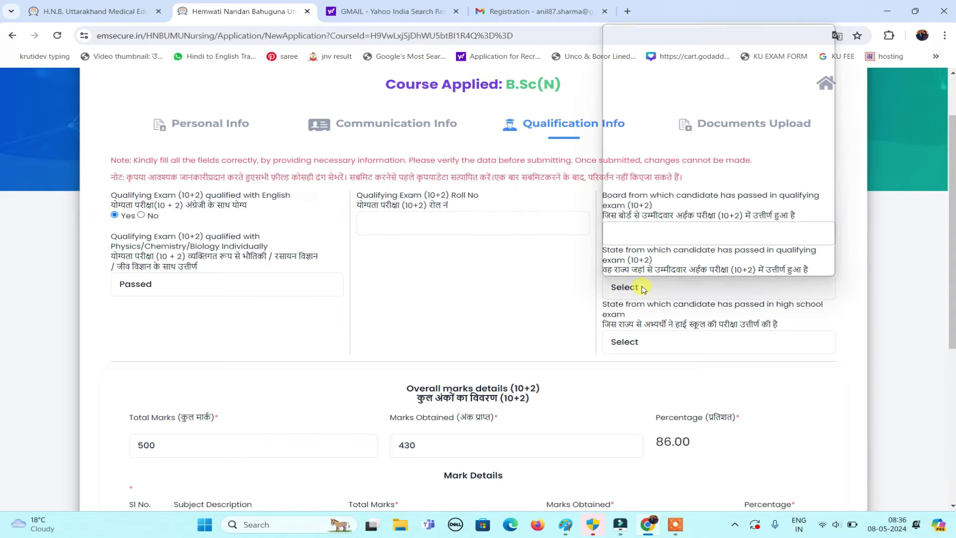
scroll(675, 209, down, 3)
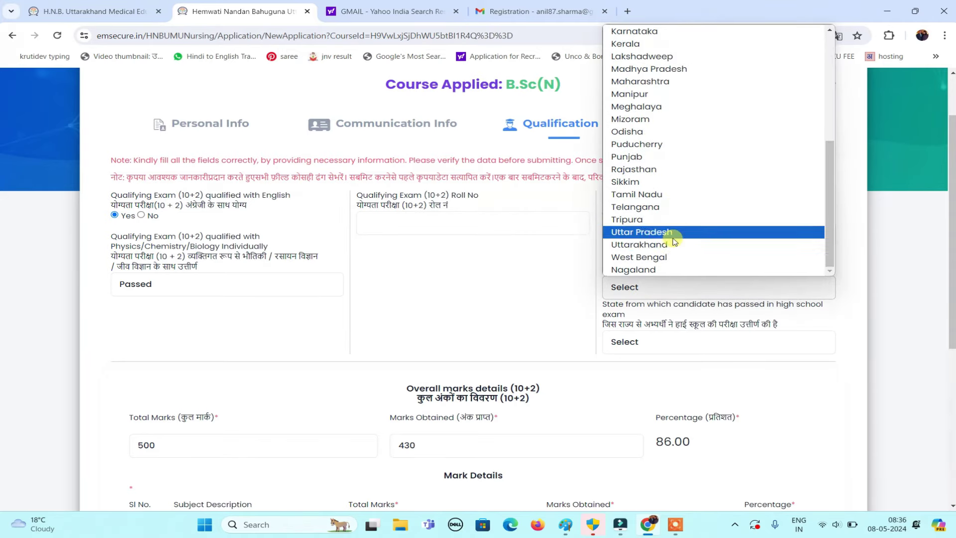
click(668, 246)
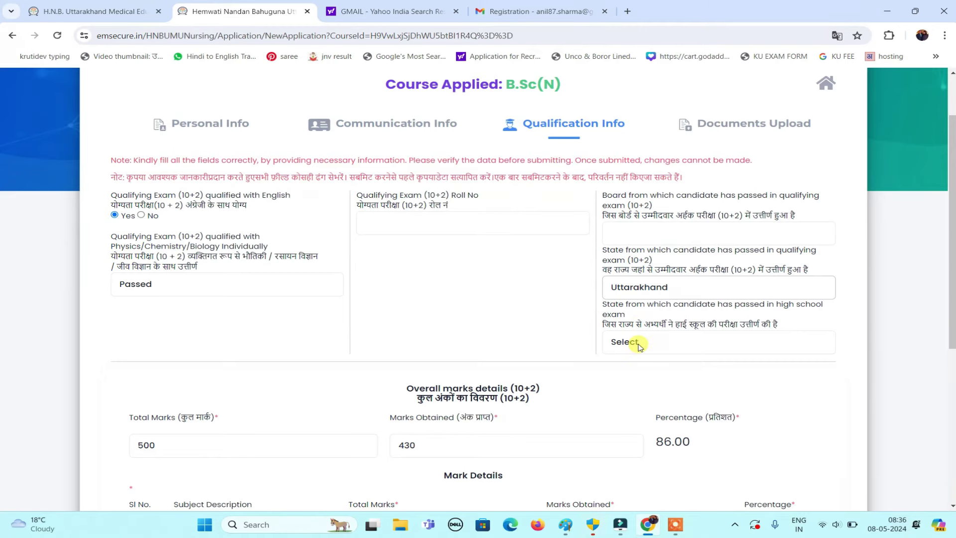
click(640, 344)
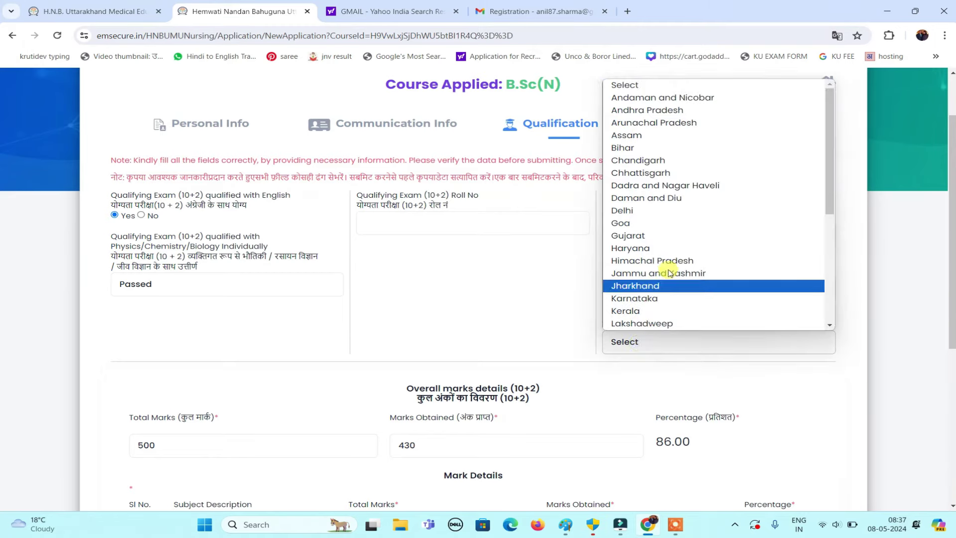
scroll(667, 273, down, 3)
click(667, 278)
scroll(395, 175, down, 4)
drag(396, 175, 572, 182)
mouse_move(121, 172)
mouse_down()
mouse_move(130, 212)
mouse_move(233, 248)
mouse_up()
drag(377, 185, 492, 243)
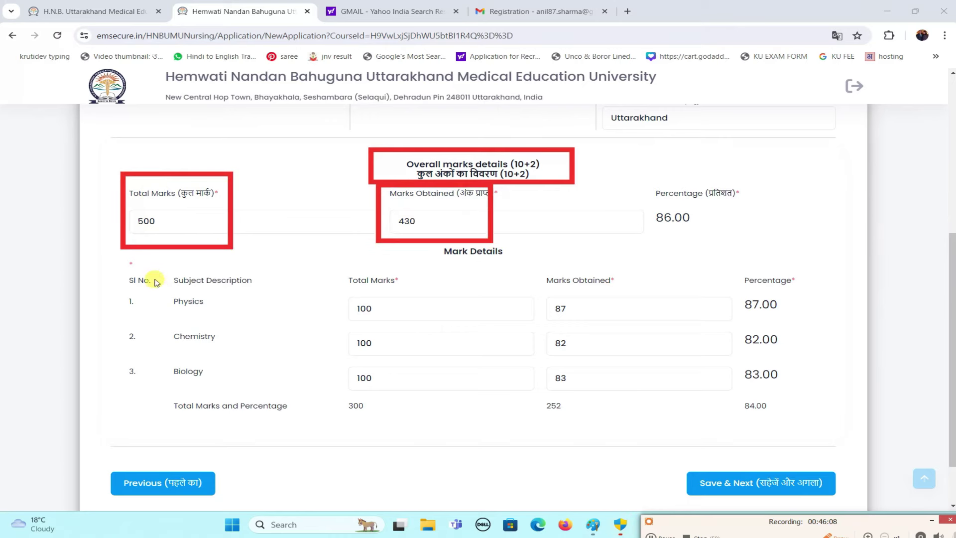
mouse_move(152, 268)
mouse_down()
mouse_move(159, 332)
mouse_move(233, 355)
mouse_move(229, 319)
mouse_up()
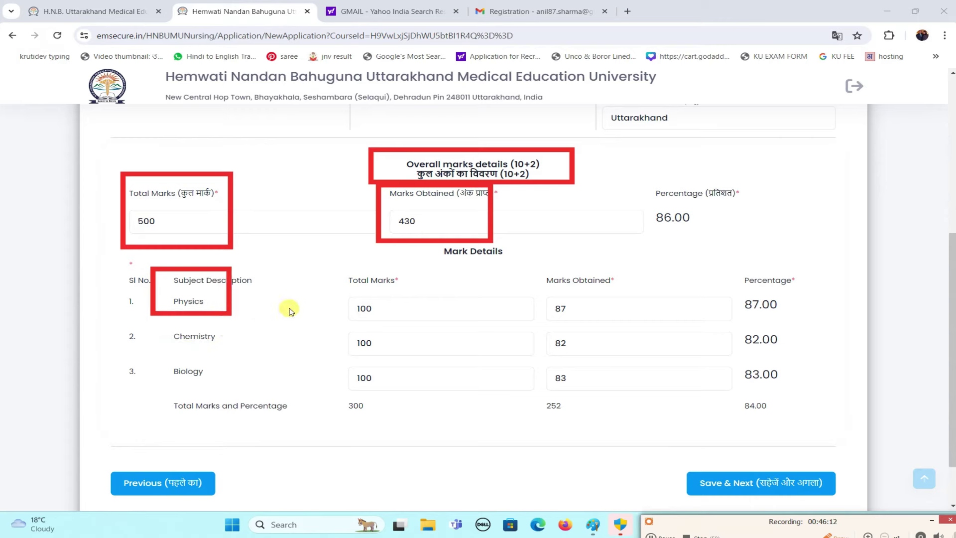
drag(317, 287, 422, 320)
drag(534, 290, 608, 320)
mouse_move(159, 324)
mouse_down()
mouse_move(181, 352)
mouse_move(228, 351)
mouse_up()
mouse_move(154, 356)
mouse_down()
mouse_move(213, 391)
mouse_move(227, 389)
mouse_up()
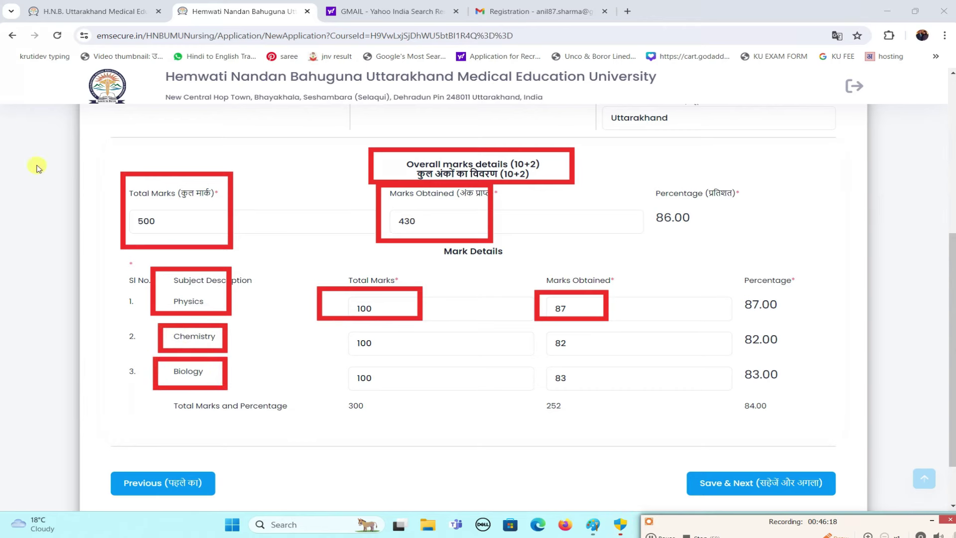
drag(658, 454, 865, 511)
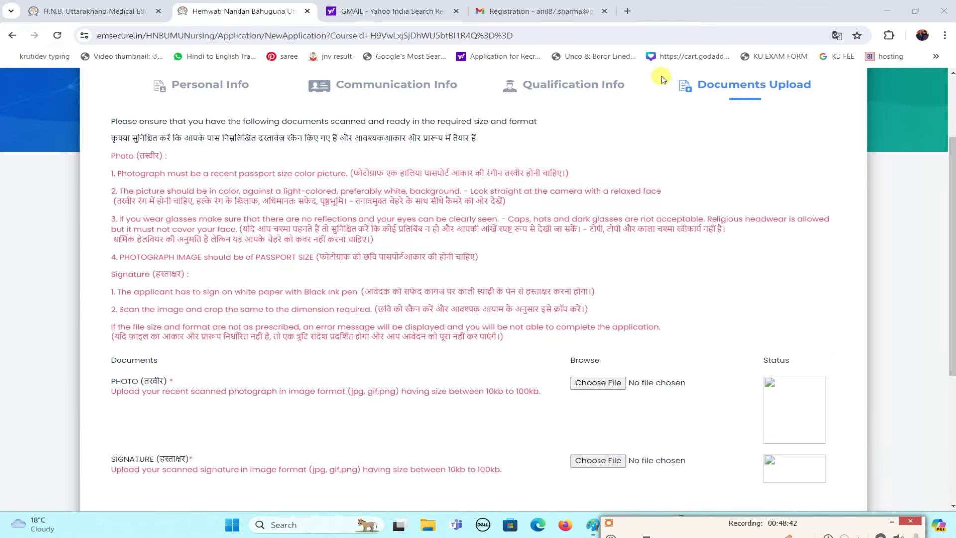
drag(660, 66, 833, 119)
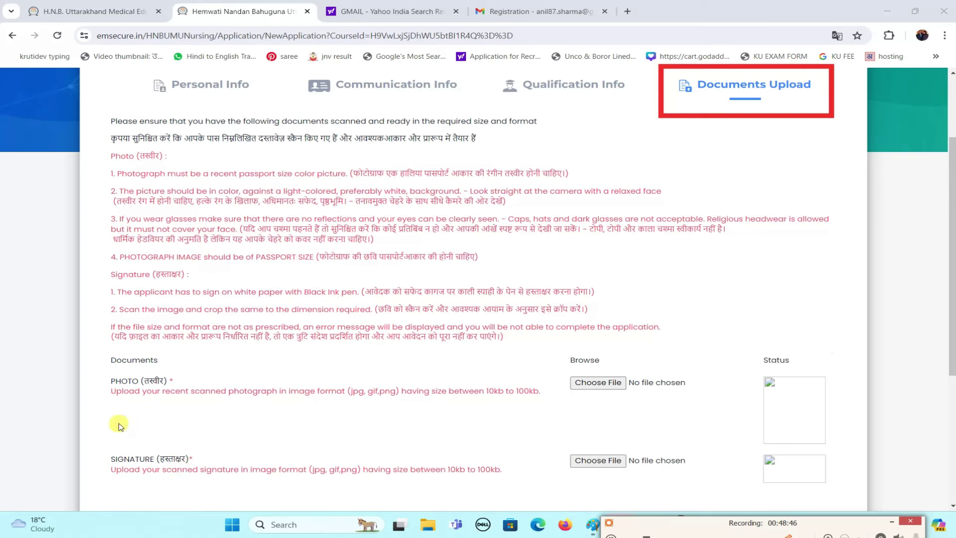
mouse_move(95, 346)
mouse_down()
mouse_move(152, 397)
mouse_move(183, 406)
mouse_up()
drag(99, 437, 208, 490)
mouse_move(476, 374)
mouse_down()
mouse_move(532, 413)
mouse_move(547, 413)
mouse_up()
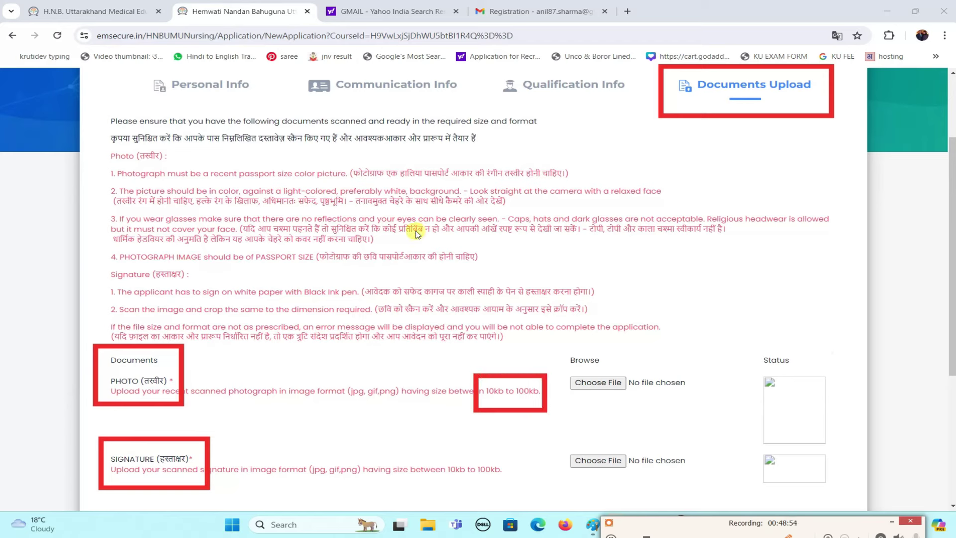
drag(325, 178, 480, 204)
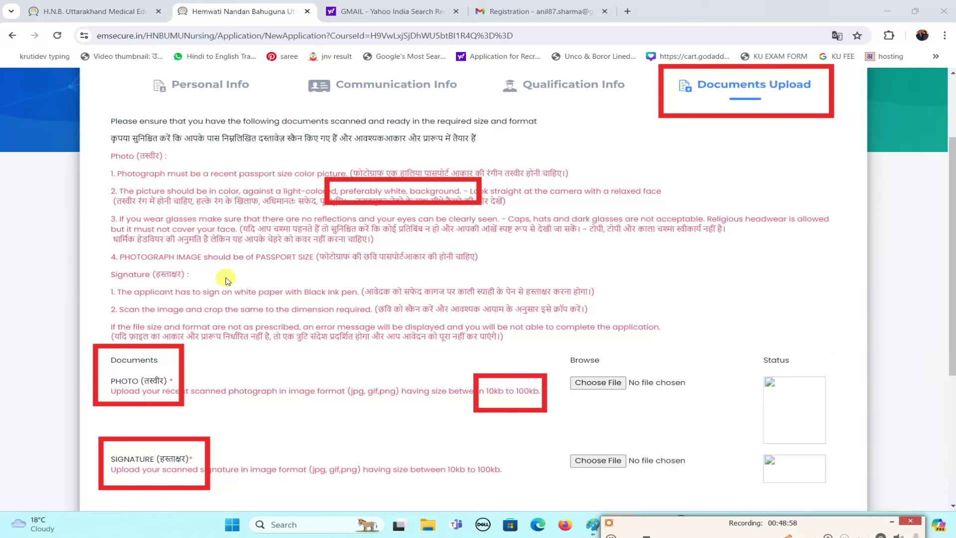
drag(213, 276, 360, 303)
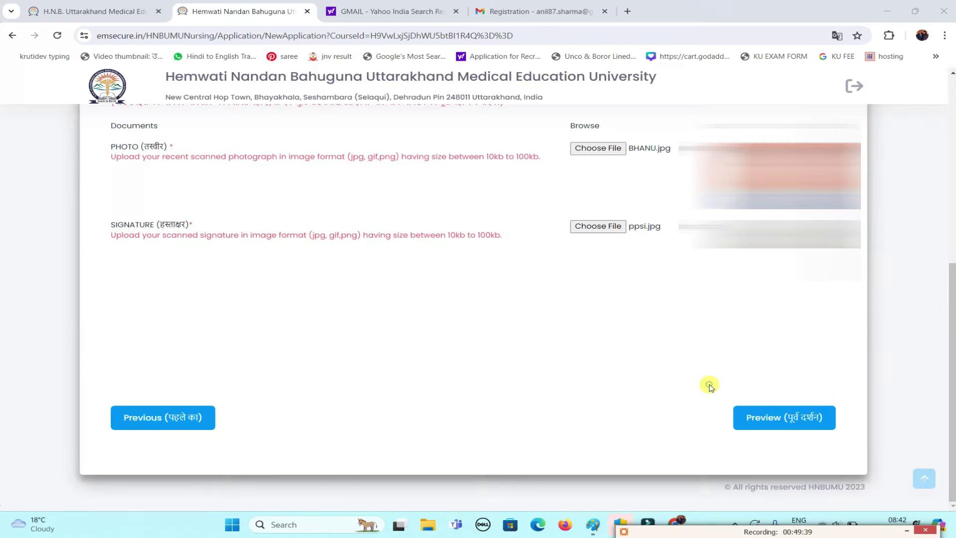
mouse_move(708, 384)
mouse_down()
mouse_move(729, 421)
mouse_move(805, 450)
mouse_move(854, 446)
mouse_up()
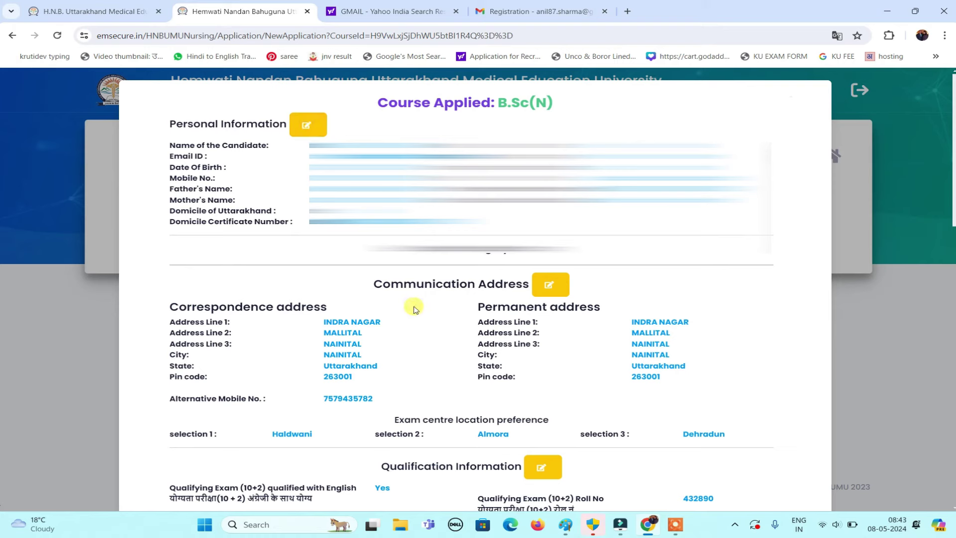
Review the application preview, accept the Declaration by the Candidate and submit the B.Sc(N) application.
scroll(414, 308, down, 8)
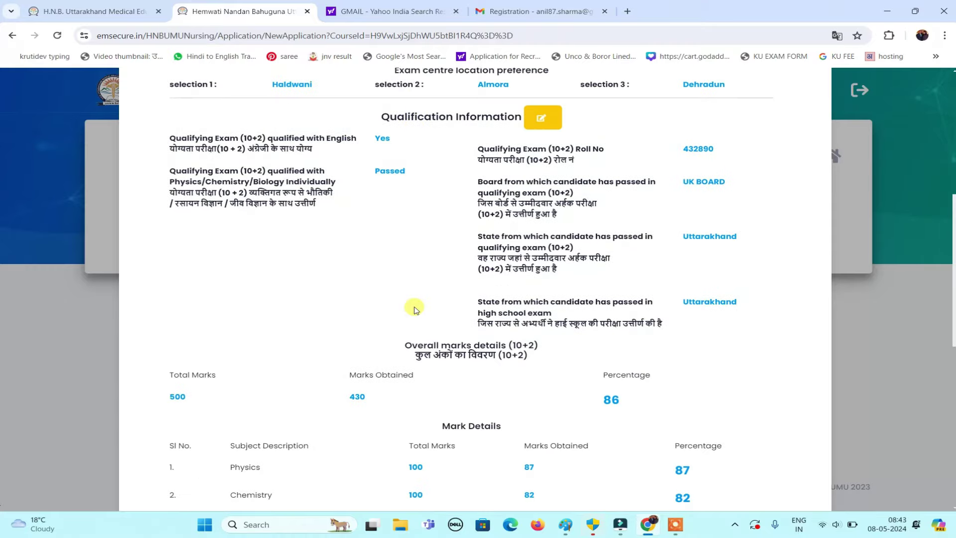
scroll(414, 305, down, 8)
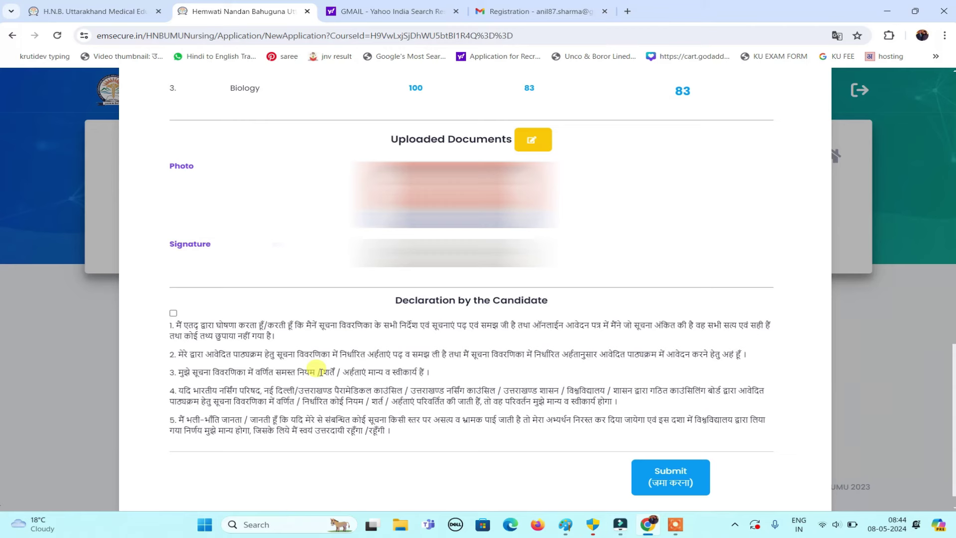
click(174, 314)
click(667, 482)
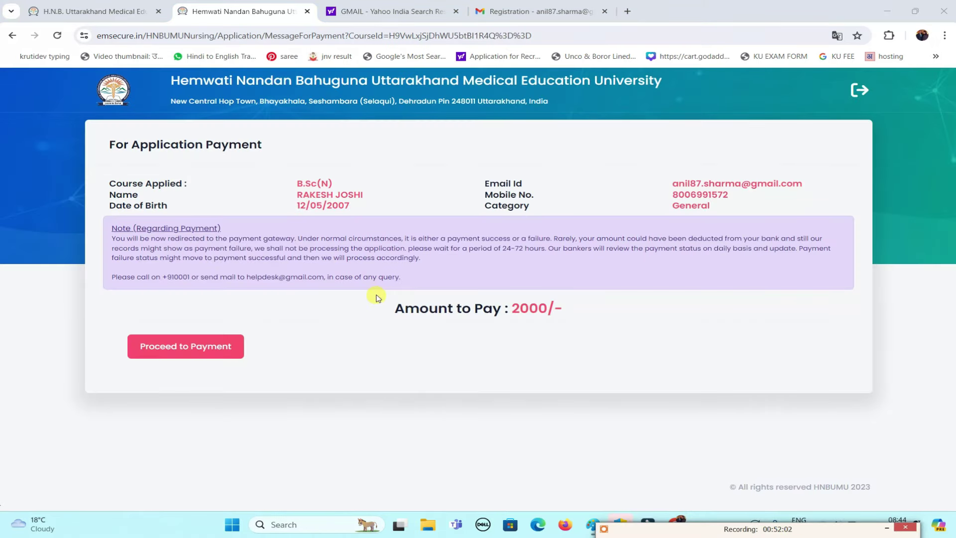
drag(375, 293, 580, 332)
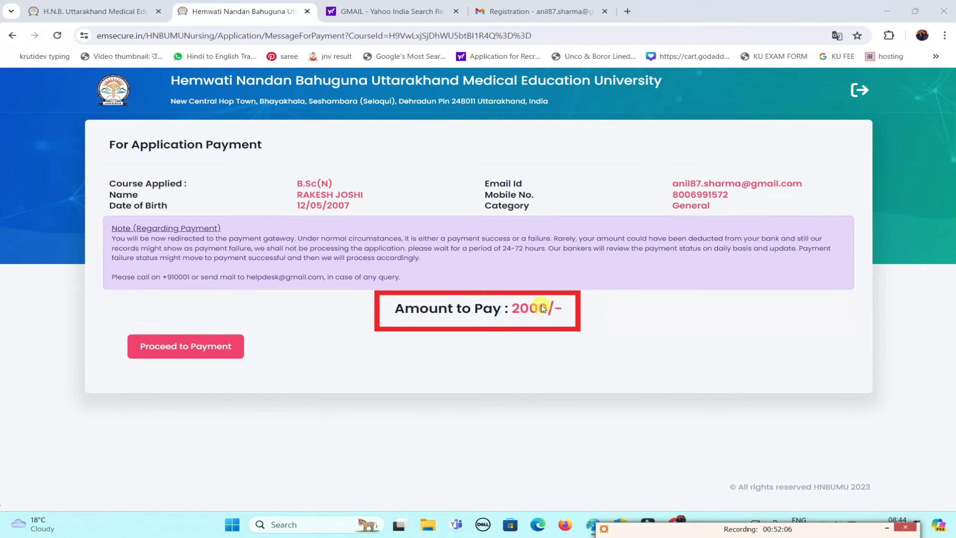
mouse_move(795, 531)
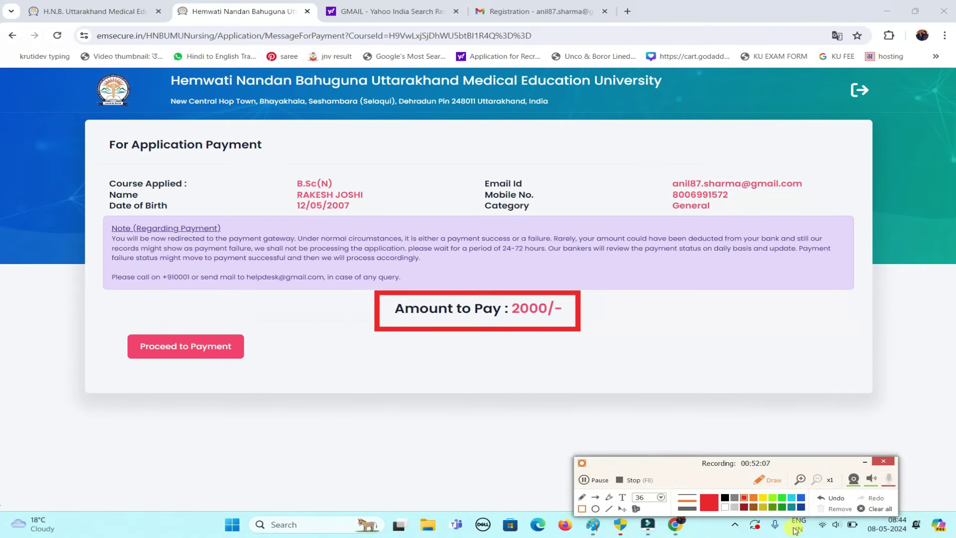
click(878, 509)
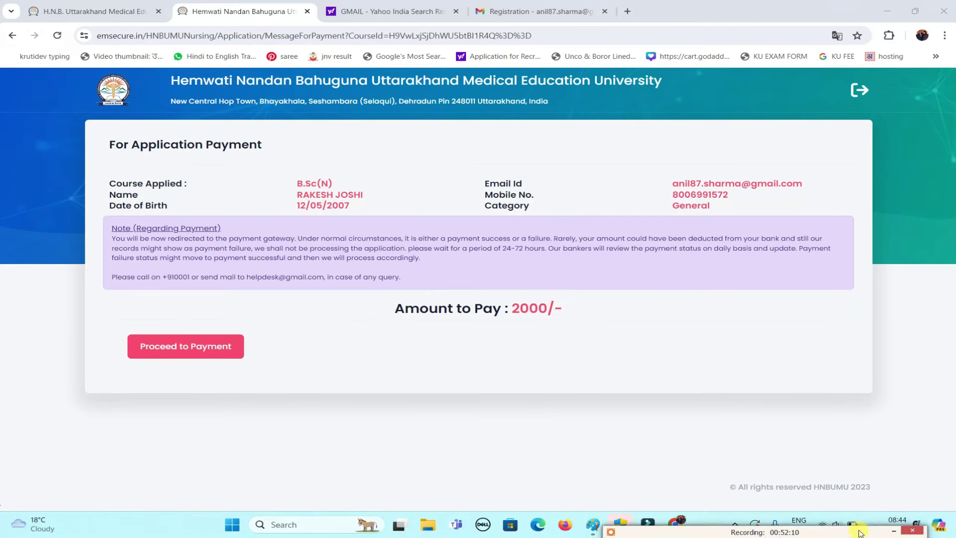
Proceed to the payment of the B.Sc(N) application fee.
click(184, 349)
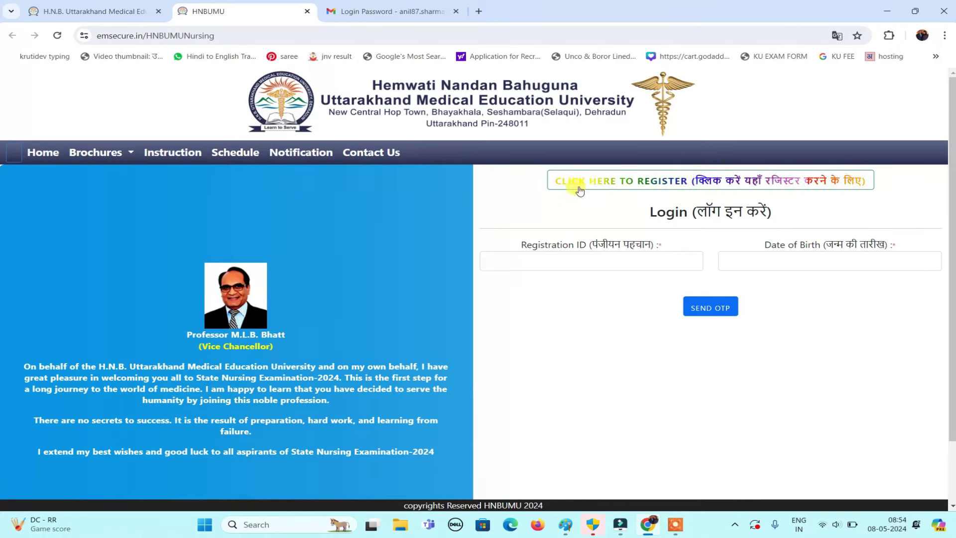
Log in to the nursing portal with the registration ID and date of birth, requesting and entering the OTP.
click(545, 258)
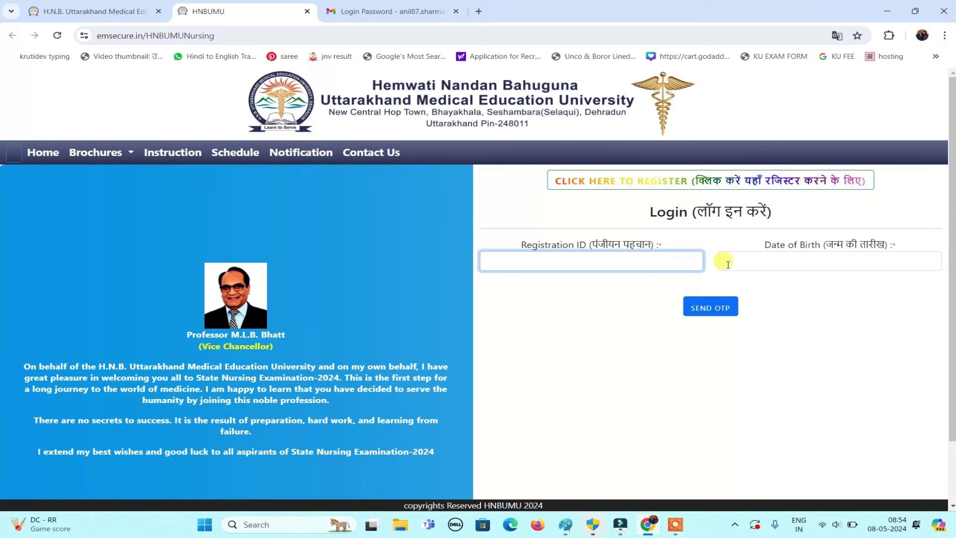
click(705, 315)
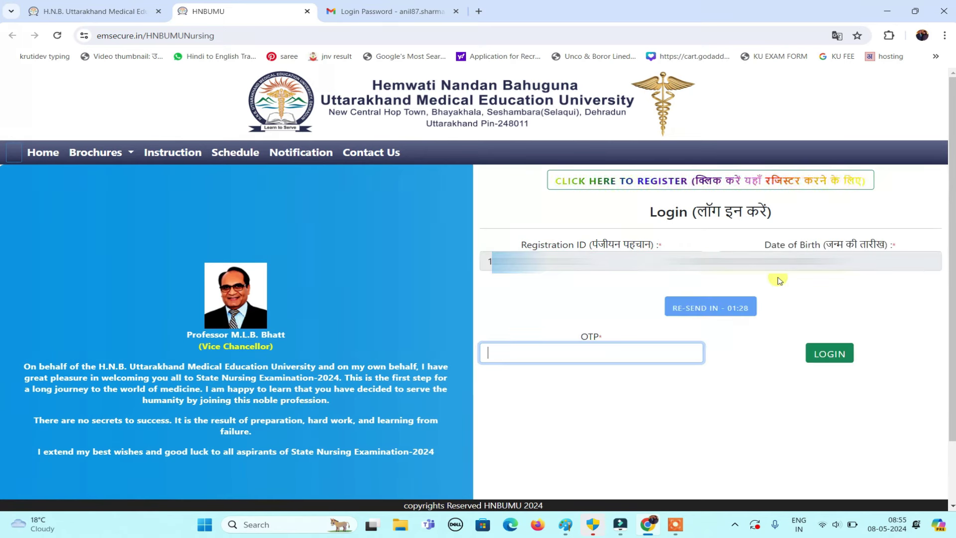
key(ctrl+v)
click(829, 359)
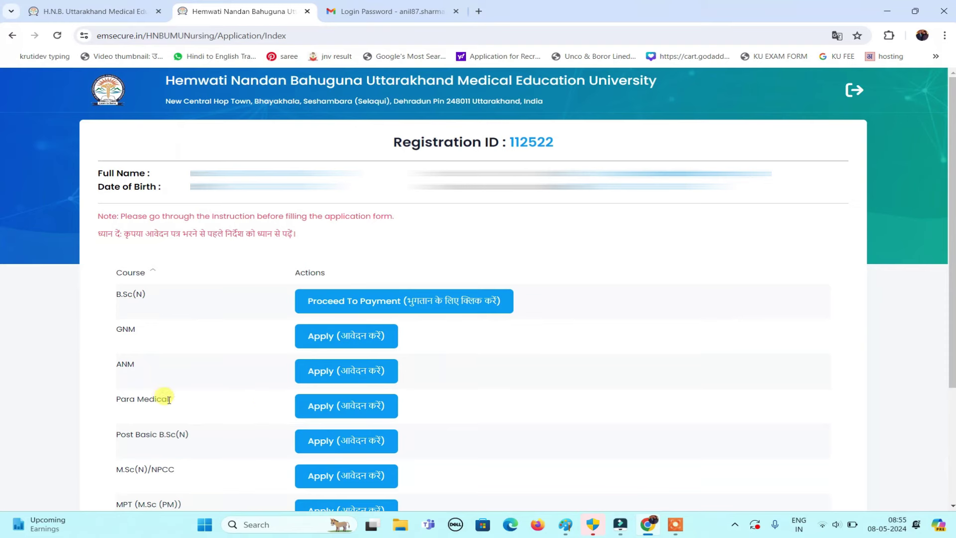
Start a new application for the GNM course and go to its personal information form.
click(330, 338)
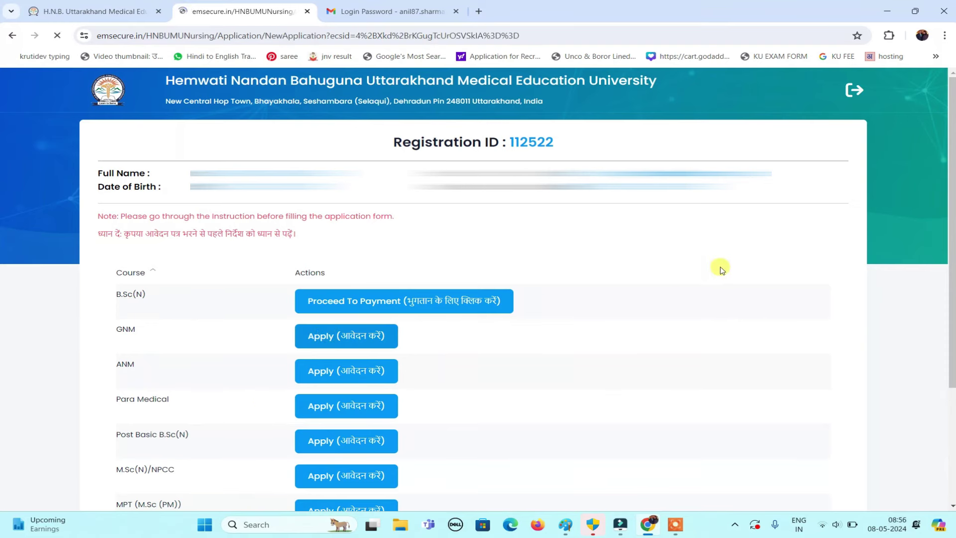
scroll(732, 270, down, 2)
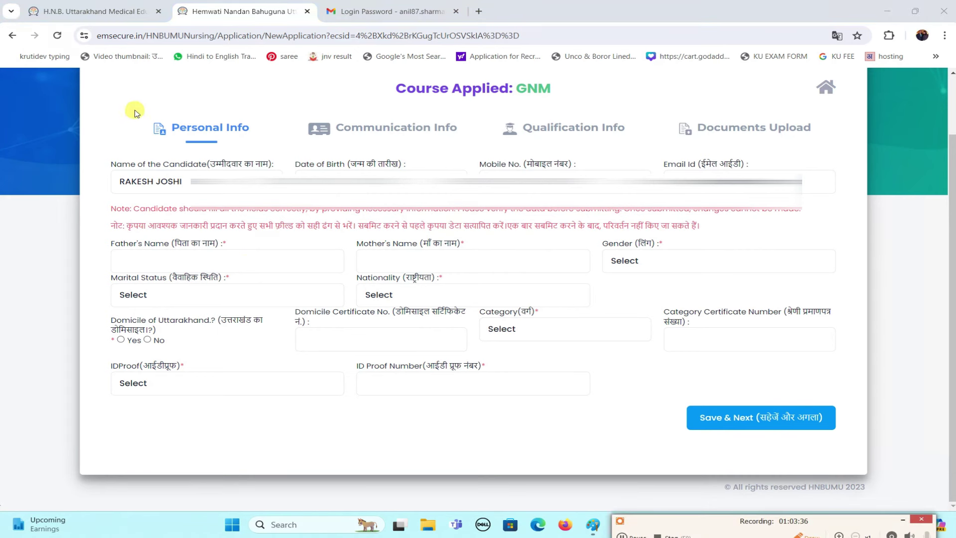
mouse_move(133, 106)
mouse_down()
mouse_move(213, 149)
mouse_move(263, 148)
mouse_up()
mouse_move(299, 101)
mouse_down()
mouse_move(331, 124)
mouse_move(470, 149)
mouse_up()
drag(500, 105, 637, 150)
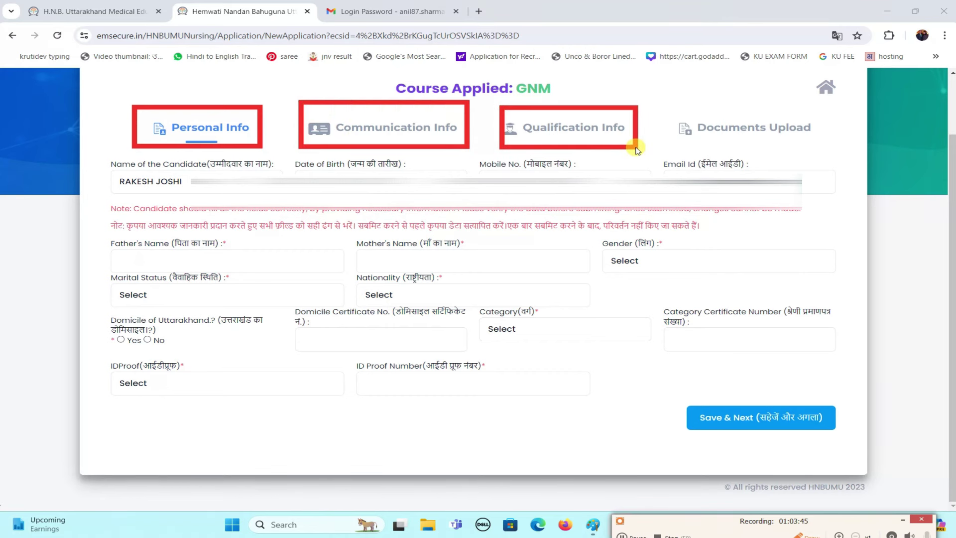
mouse_move(663, 107)
mouse_down()
mouse_move(755, 147)
mouse_move(826, 148)
mouse_up()
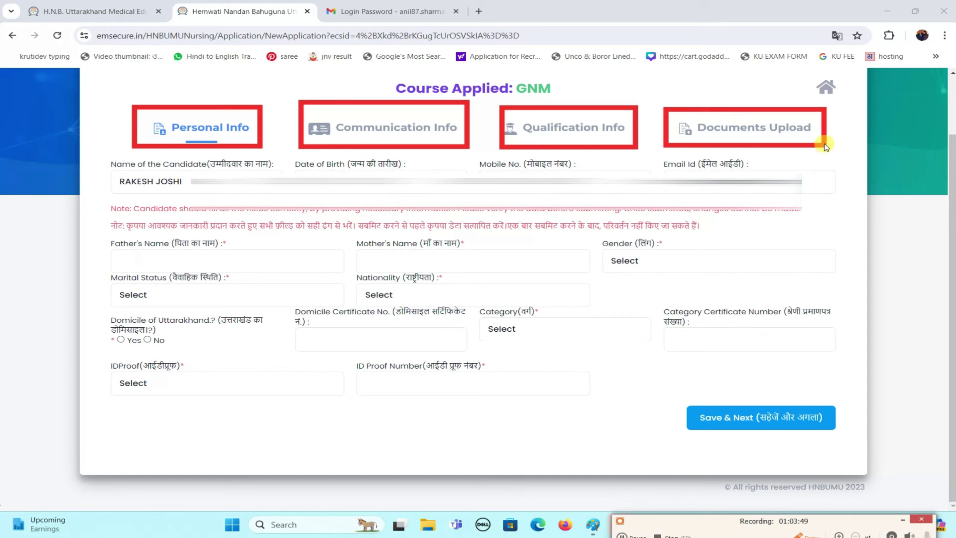